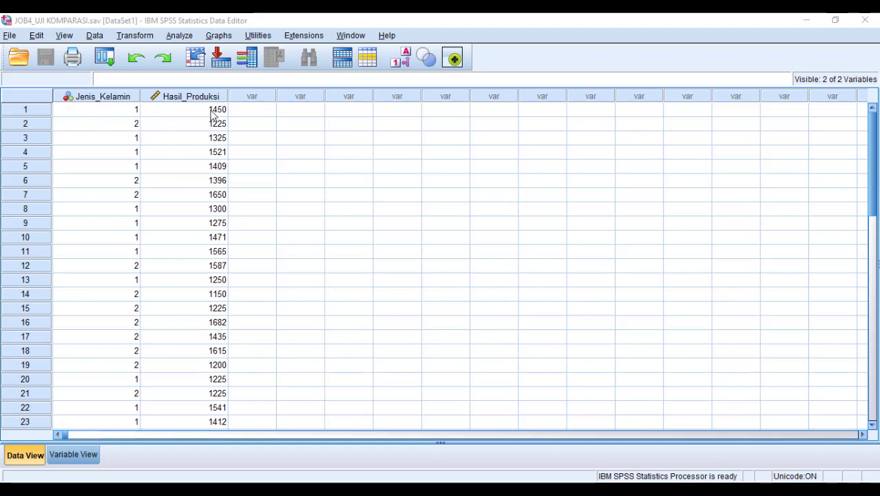
- Set up an Independent-Samples T Test with Hasil_Produksi as the test variable and Jenis_Kelamin as the grouping variable
click(182, 37)
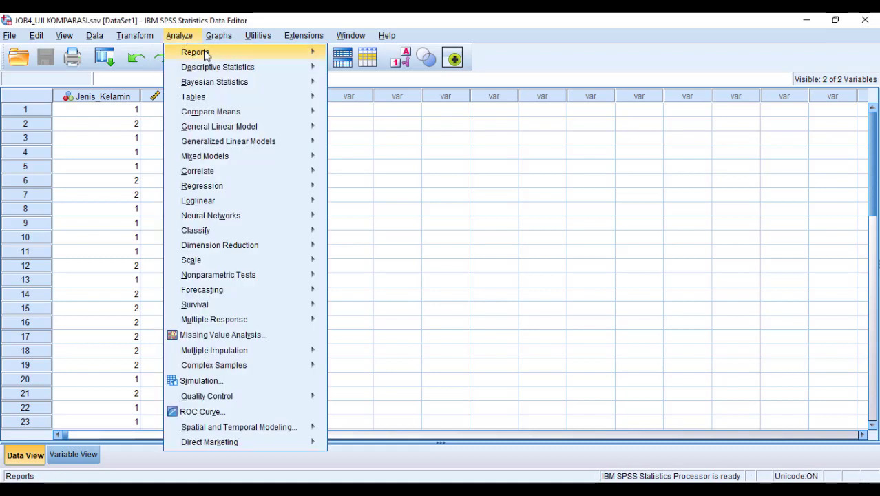
mouse_move(254, 112)
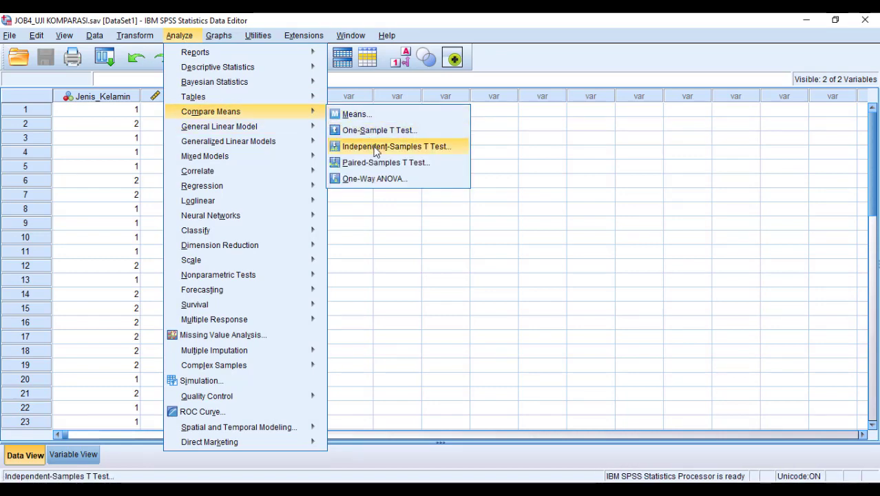
click(375, 147)
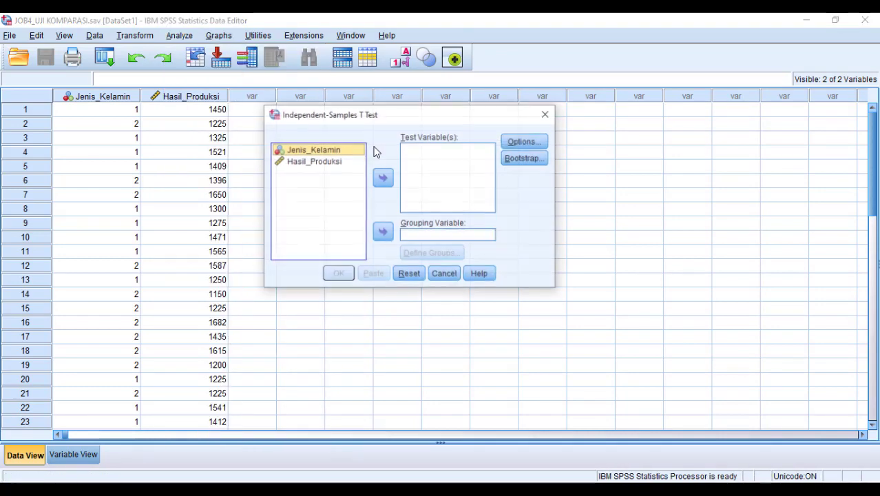
click(305, 162)
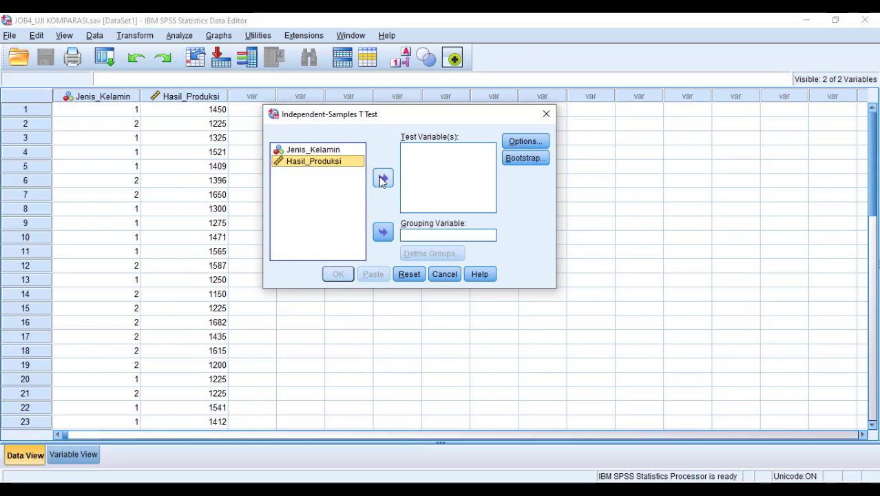
click(383, 180)
click(315, 153)
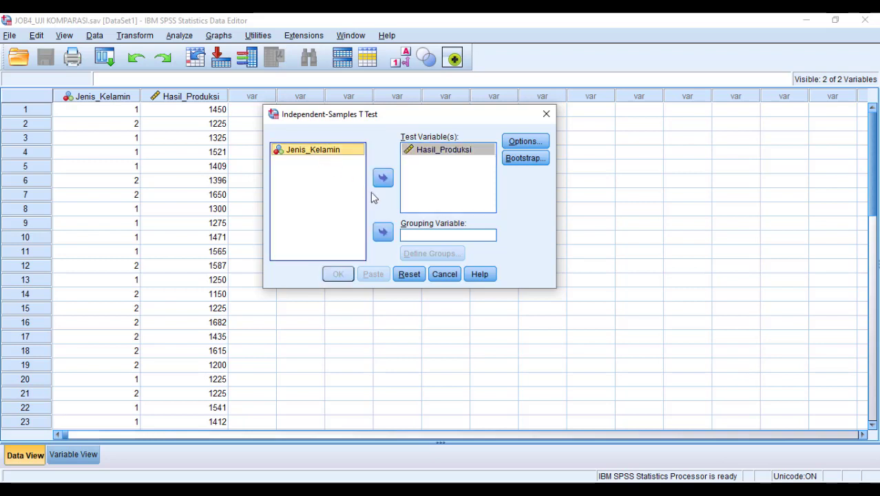
click(384, 233)
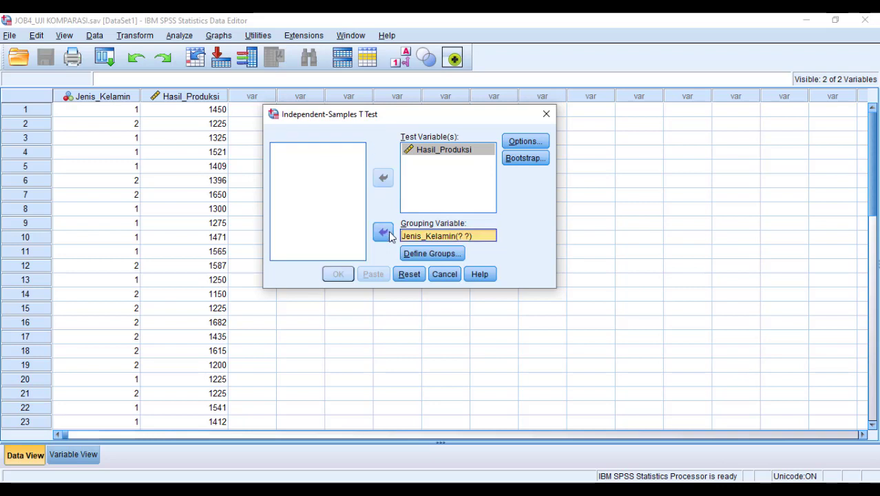
- Define the grouping values as 1 for Group 1 and 2 for Group 2, and run the test
click(455, 251)
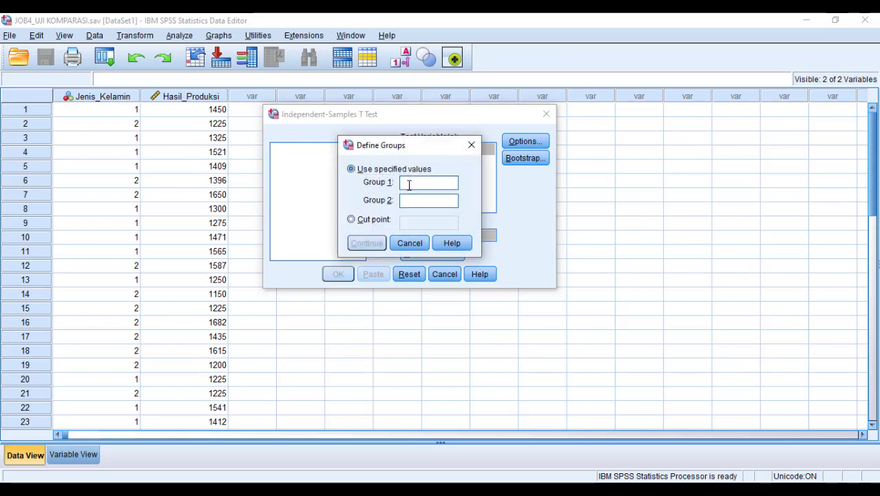
text(1)
text(2)
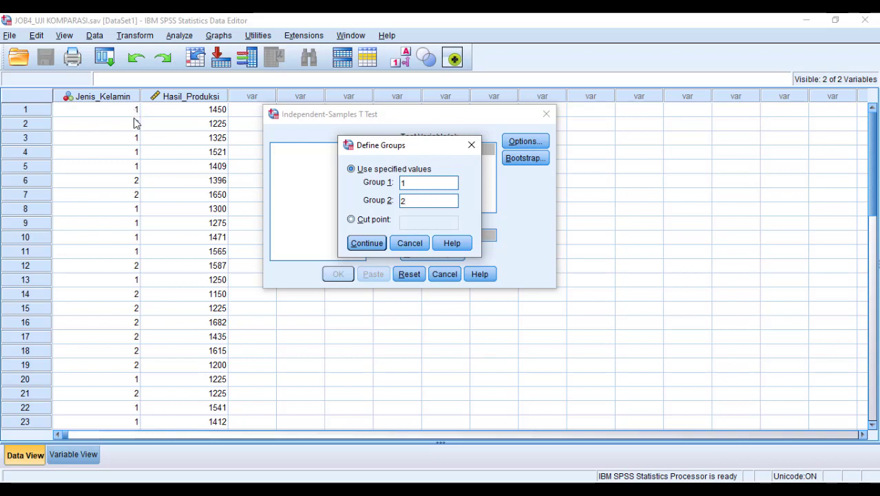
click(365, 247)
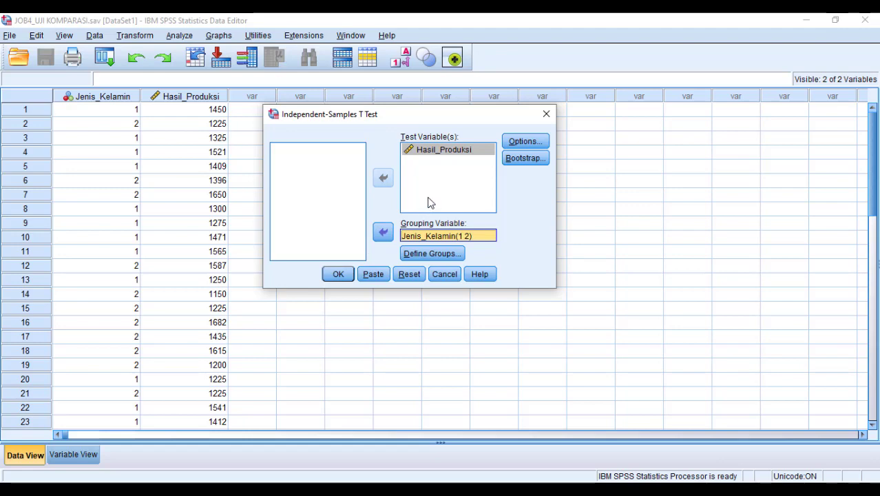
click(337, 275)
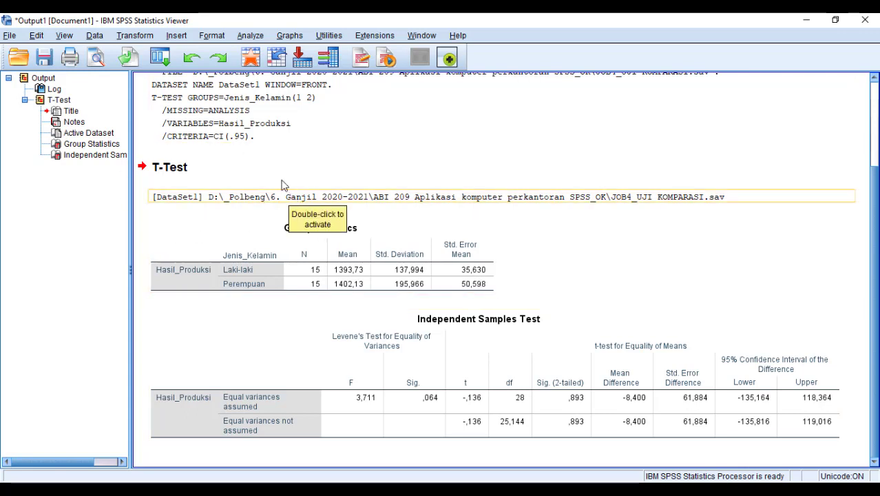
- Save the output as a viewer file named "output_Independent samples t Test" in the ABI 209 Aplikasi komputer perkantoran SPSS_OK folder
click(10, 35)
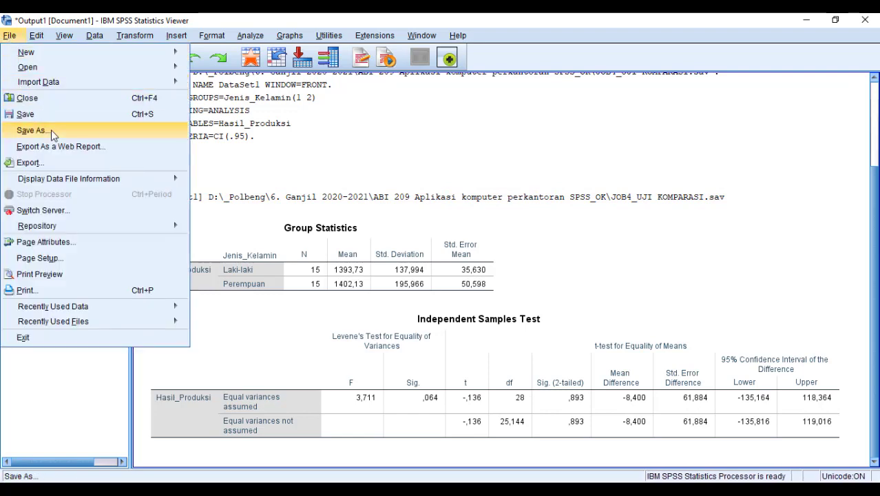
click(32, 130)
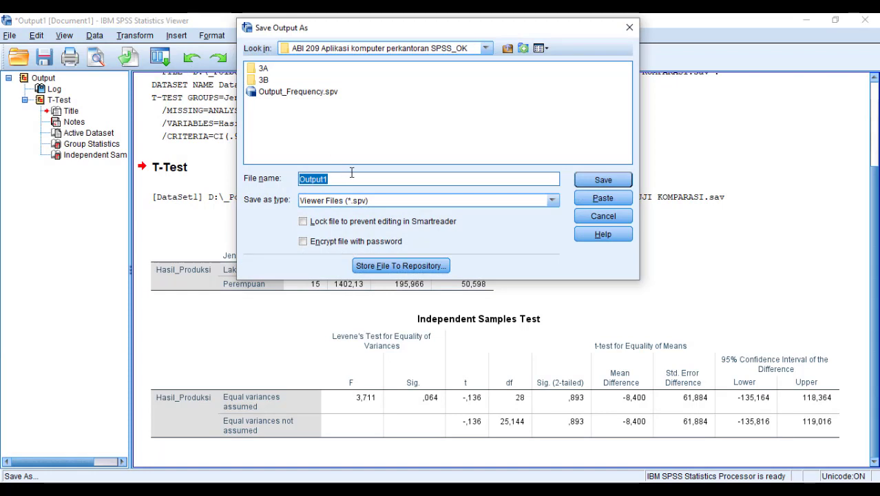
text(outpu)
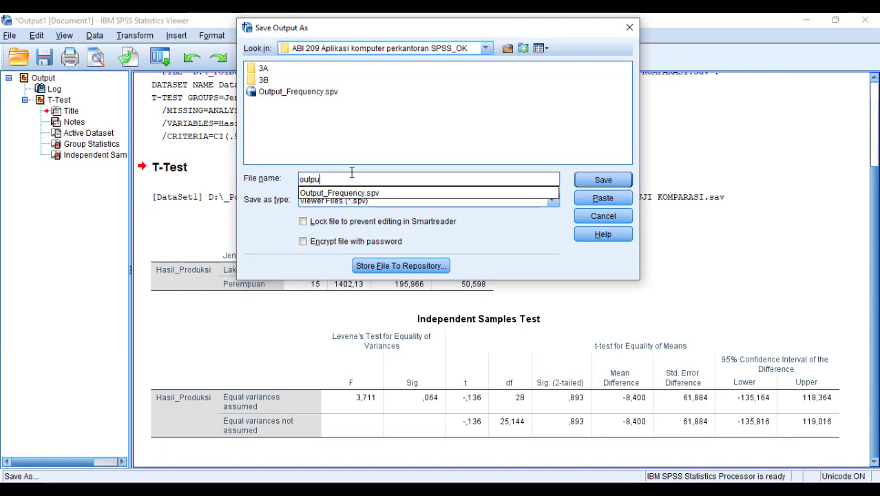
text(t_Indepen)
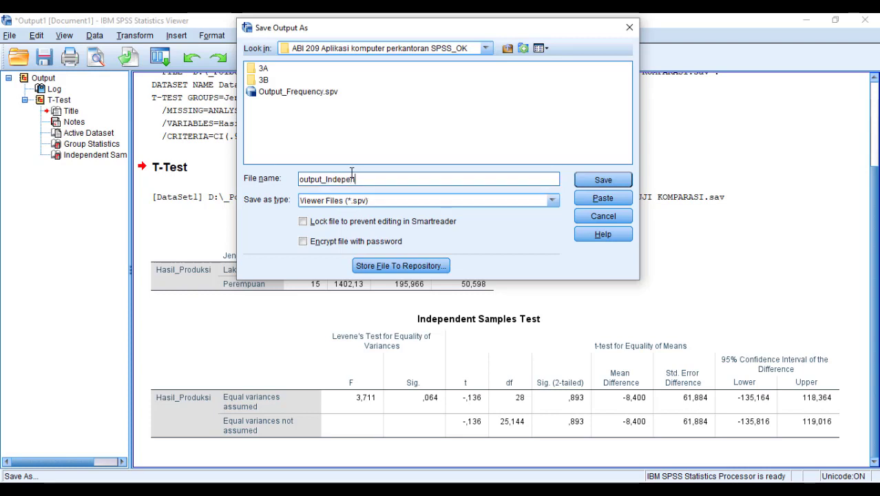
text(s)
text(dent)
text( sam)
text(ples)
text(t)
text( t Tes)
text(t)
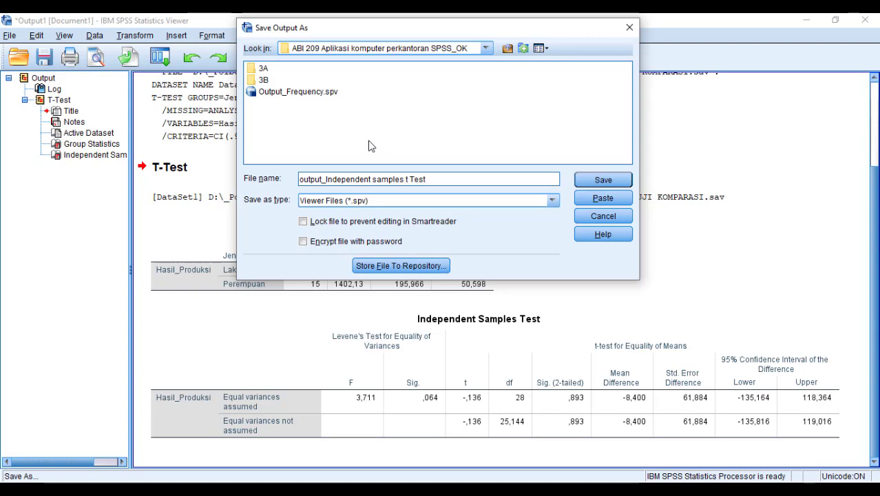
click(602, 180)
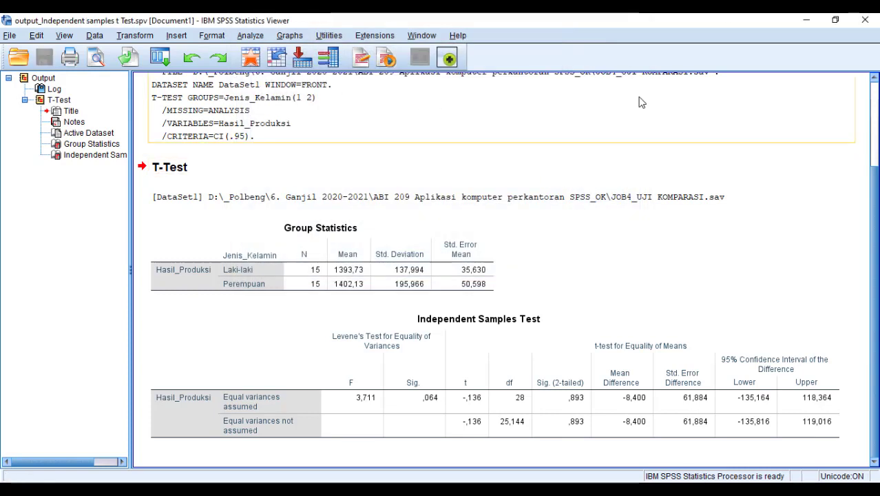
- Close the saved t-test output window and return to the data editor
click(288, 164)
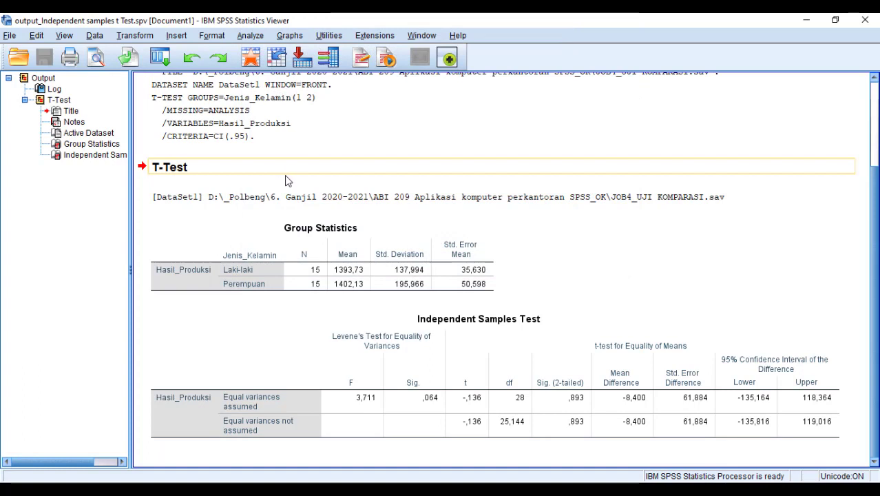
click(289, 182)
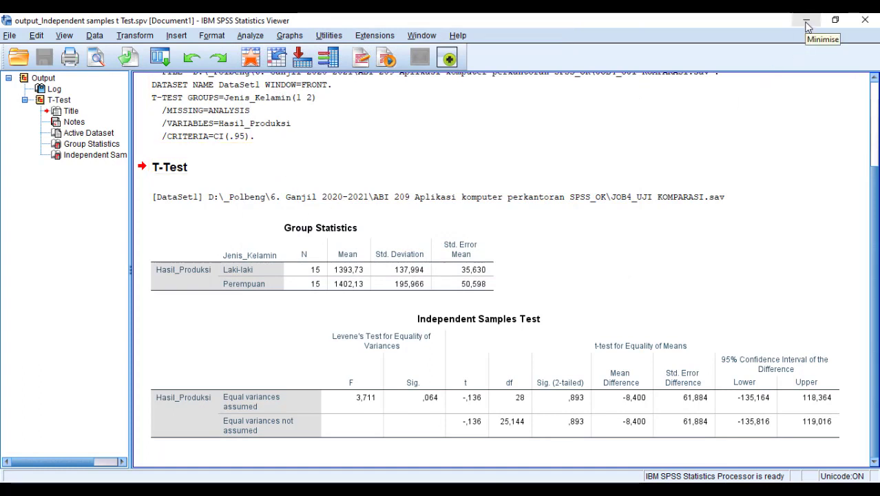
click(864, 21)
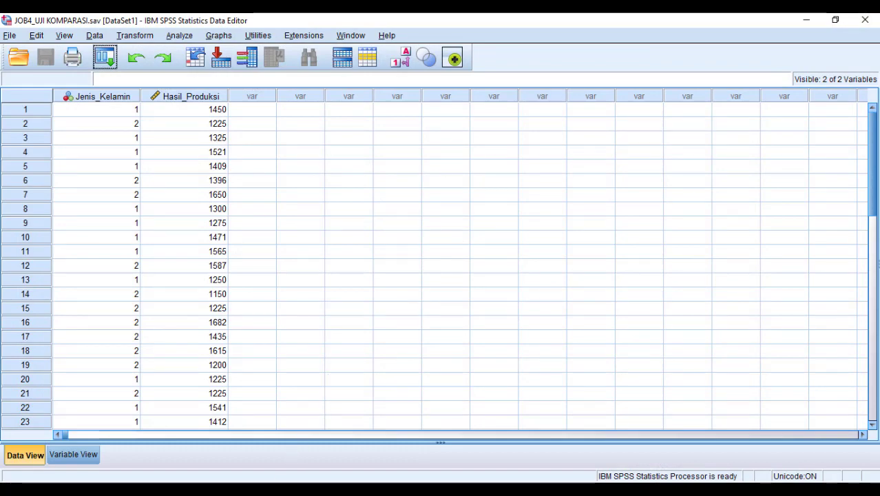
- Switch to the JOB 4 Uji Komparasi PDF in Nitro Pro and examine the paired-samples example, its Tabel 4.2 data and the listed procedure
click(293, 489)
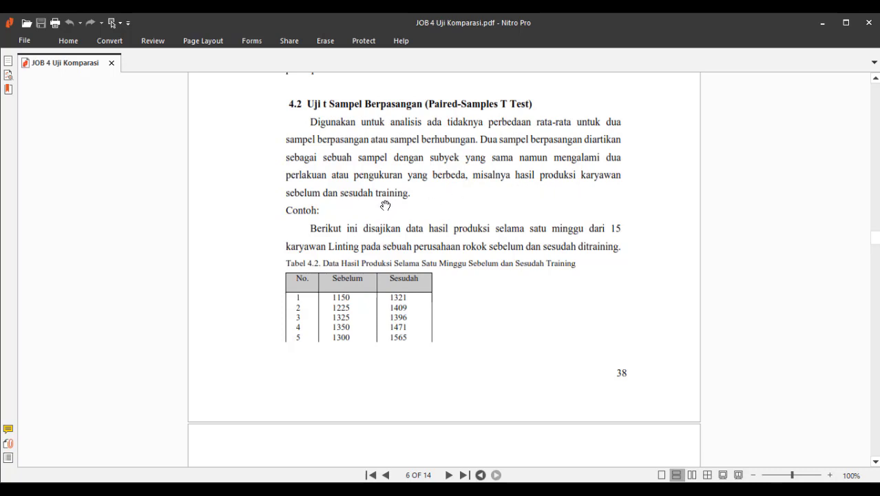
scroll(397, 219, up, 2)
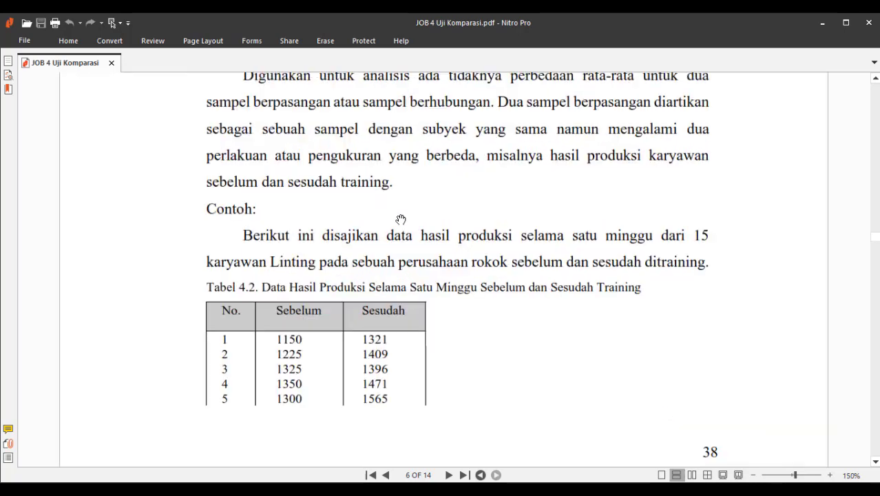
scroll(417, 221, down, 3)
scroll(421, 218, up, 1)
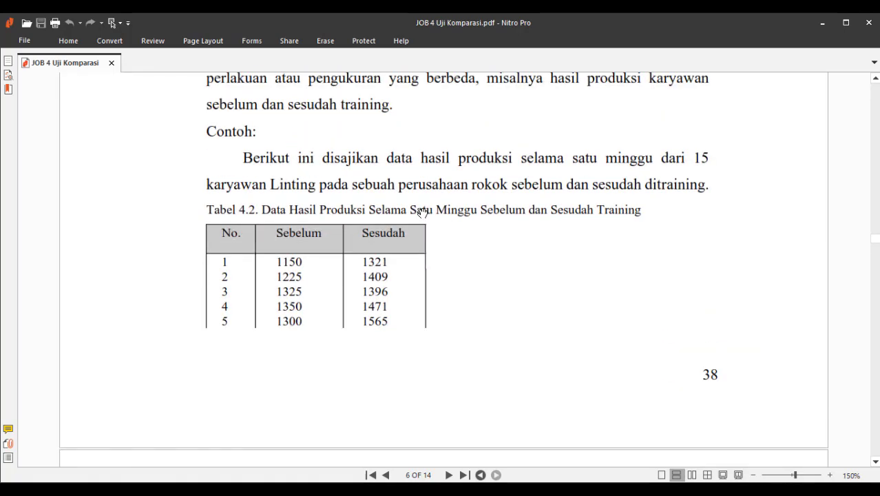
scroll(420, 208, down, 1)
scroll(401, 218, down, 3)
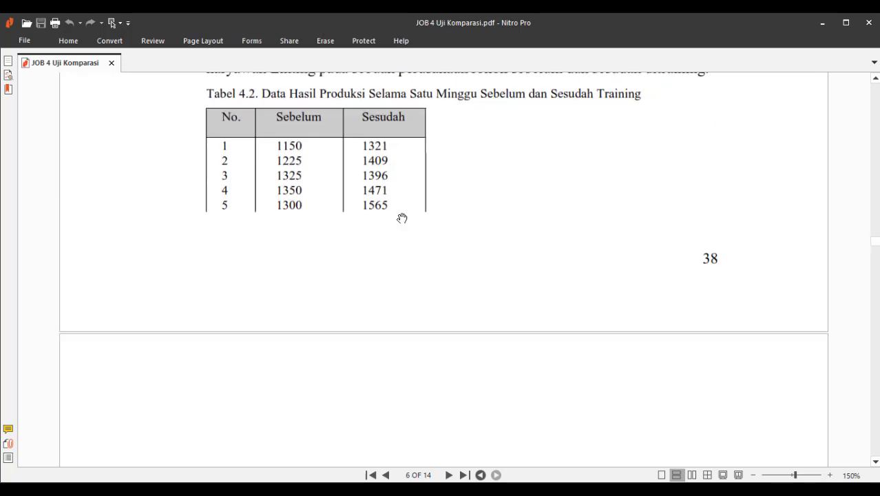
scroll(401, 219, down, 7)
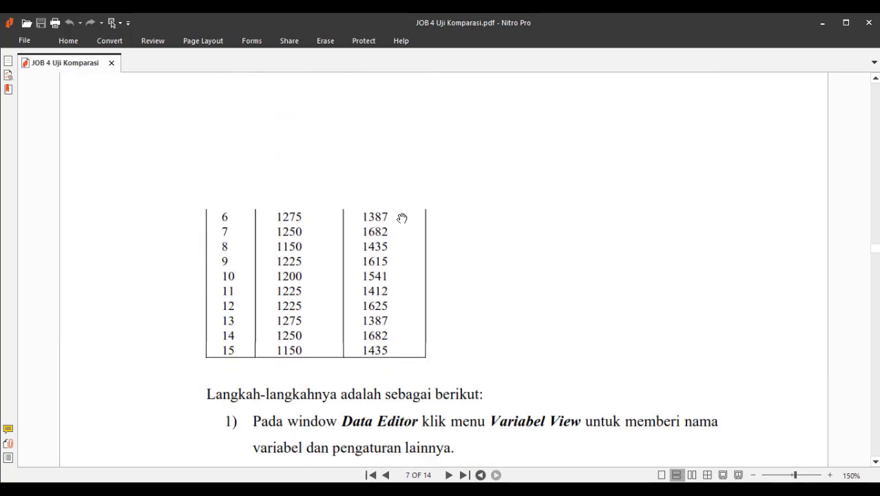
scroll(401, 218, down, 5)
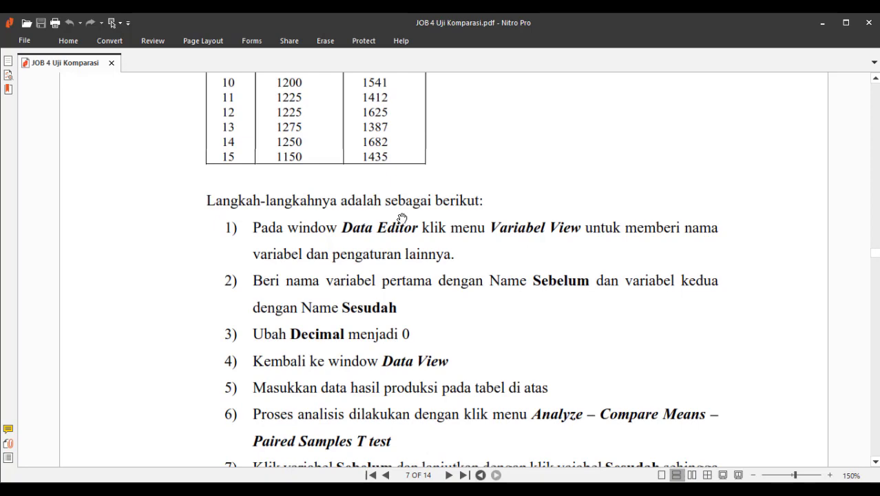
scroll(401, 218, up, 11)
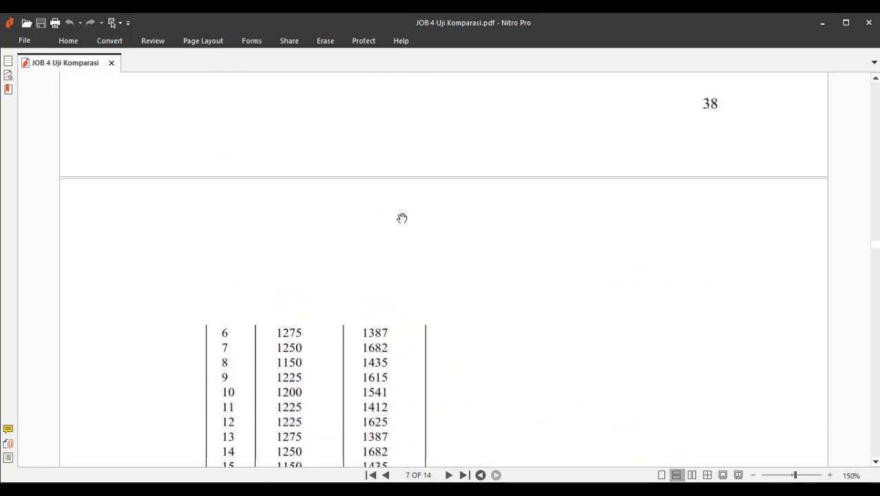
scroll(402, 219, up, 2)
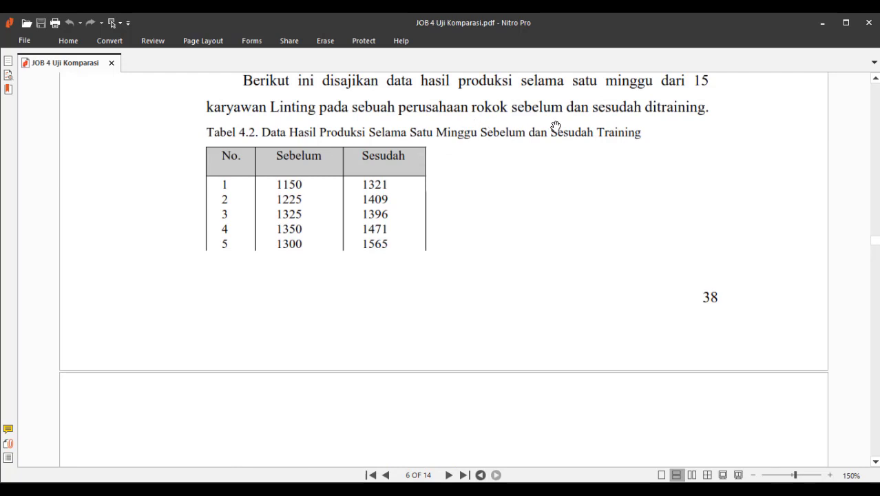
- Place the SPSS data editor beside the PDF and add a third variable named Sebelum_training in the variable definitions
click(841, 22)
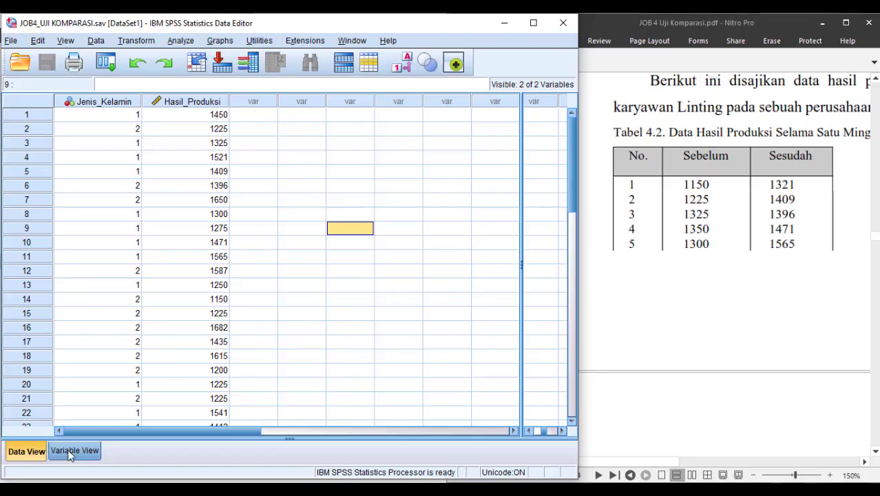
click(70, 452)
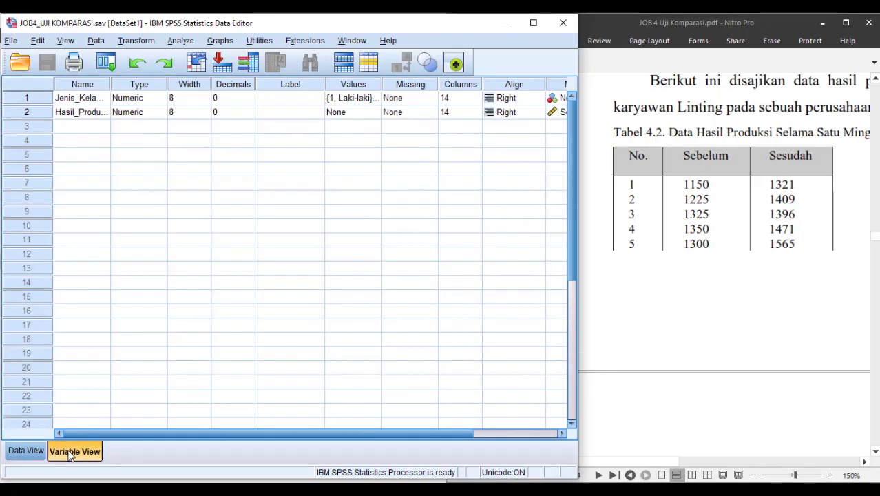
click(85, 129)
text(Seb)
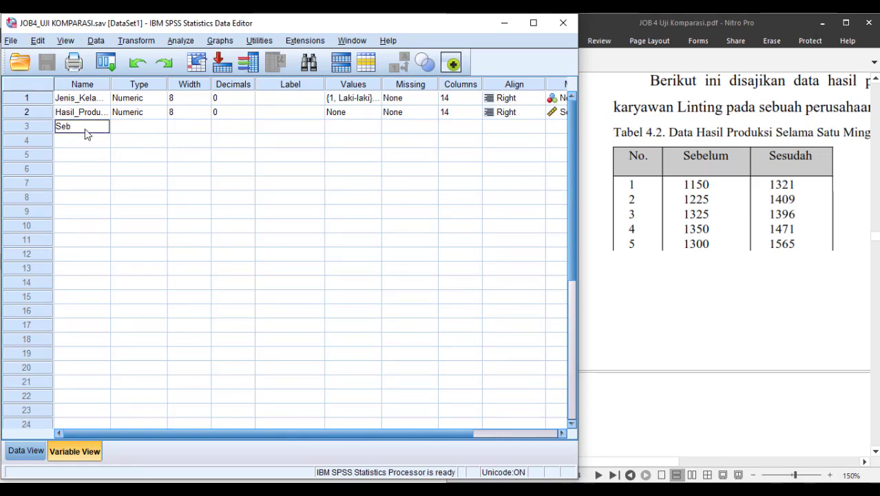
text(elum_training)
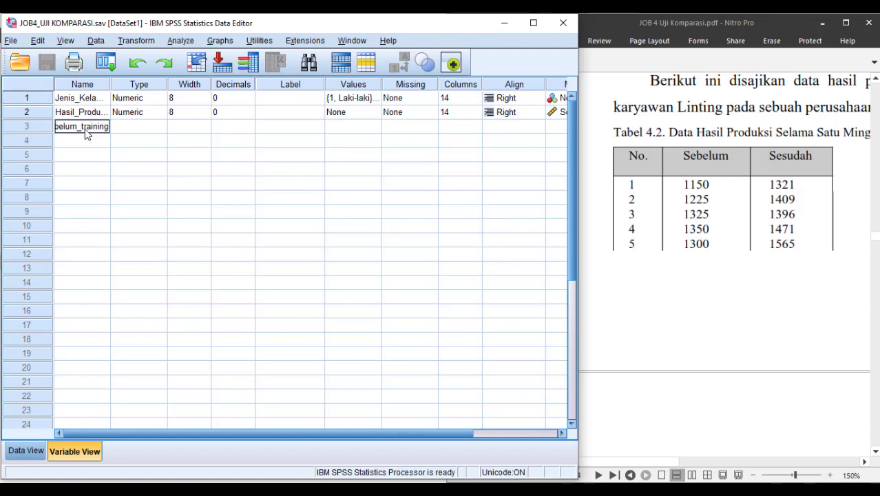
click(145, 127)
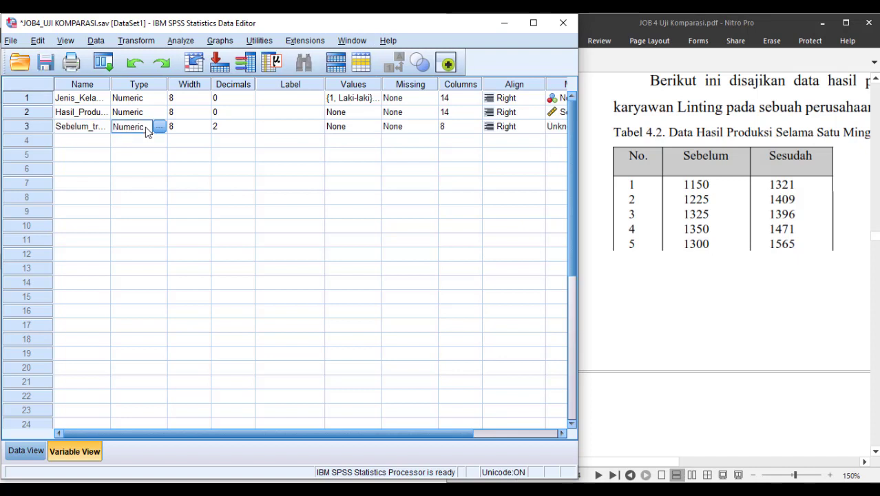
- Set the decimals of Sebelum_training to 0 and its measurement level to Scale
click(246, 130)
click(248, 129)
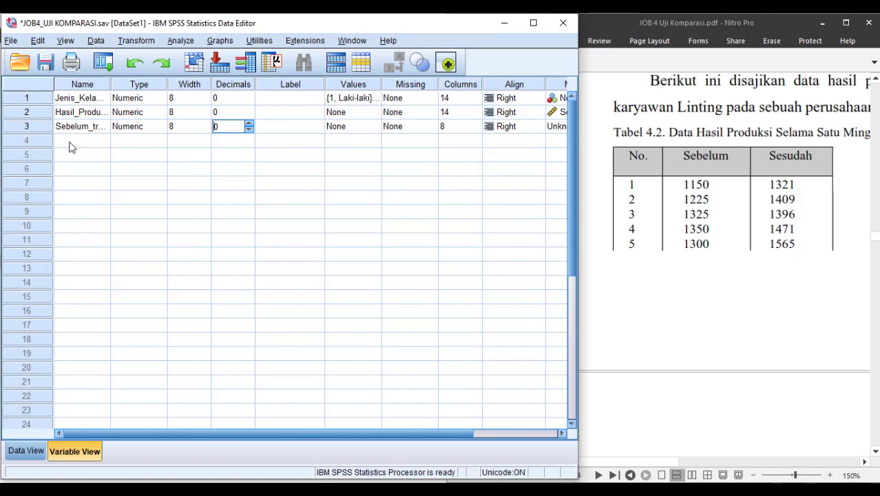
click(559, 128)
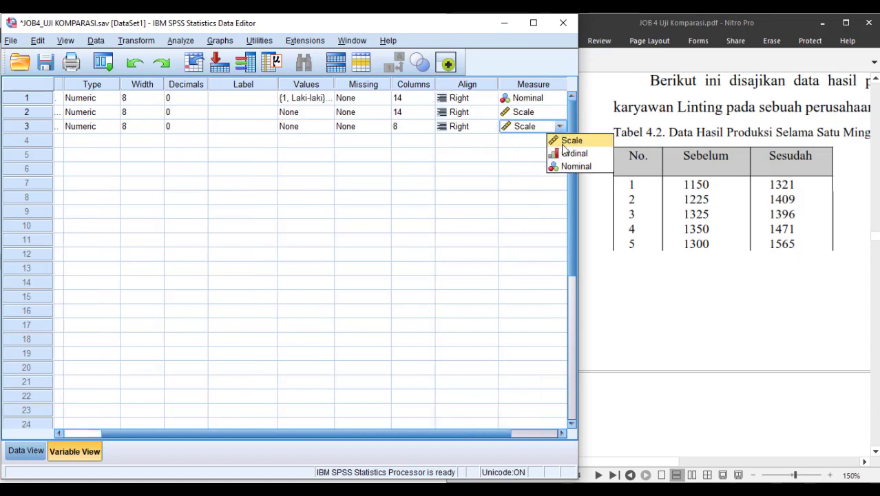
click(563, 144)
click(72, 436)
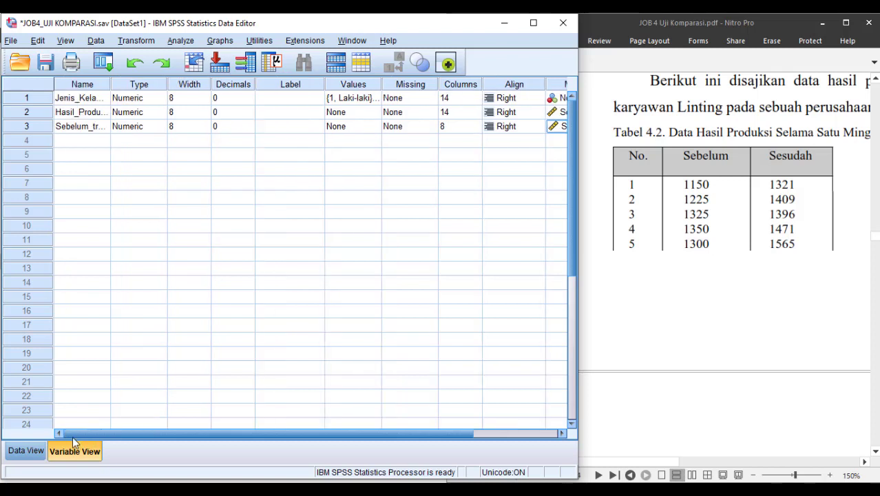
- Add a fourth variable named Setelah_training and widen the Name column so the full variable names fit
click(68, 141)
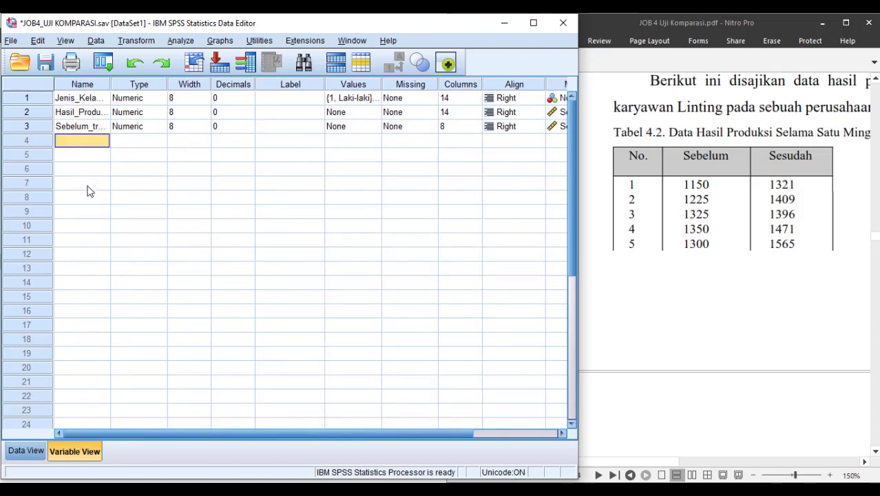
text(Setelah_trai)
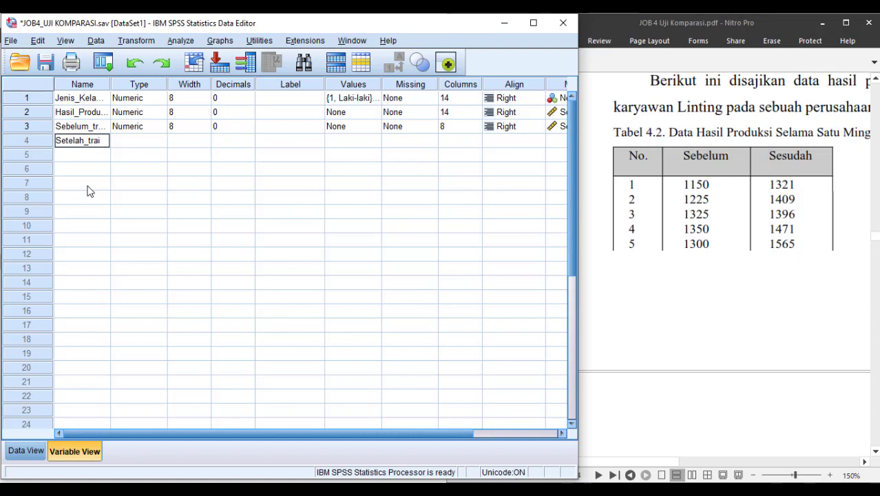
text(ning)
drag(111, 83, 139, 82)
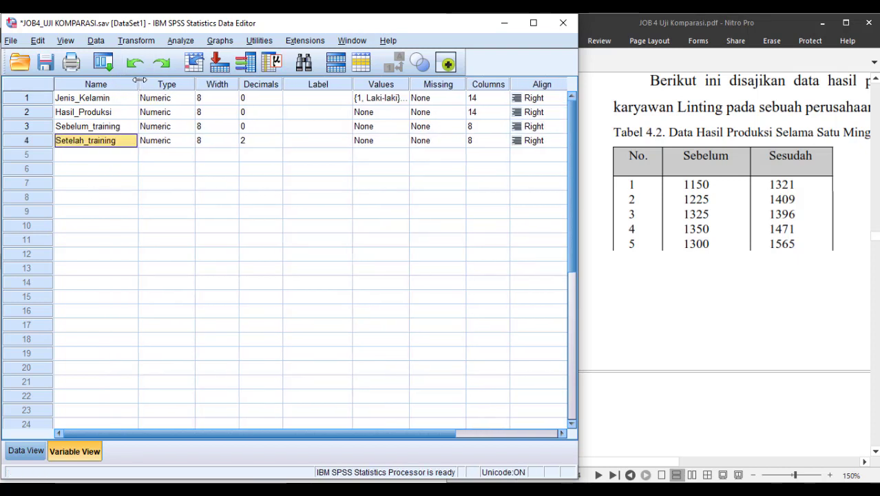
- Set the decimals of Setelah_training to 0 and its measurement level to Scale
click(275, 144)
click(275, 143)
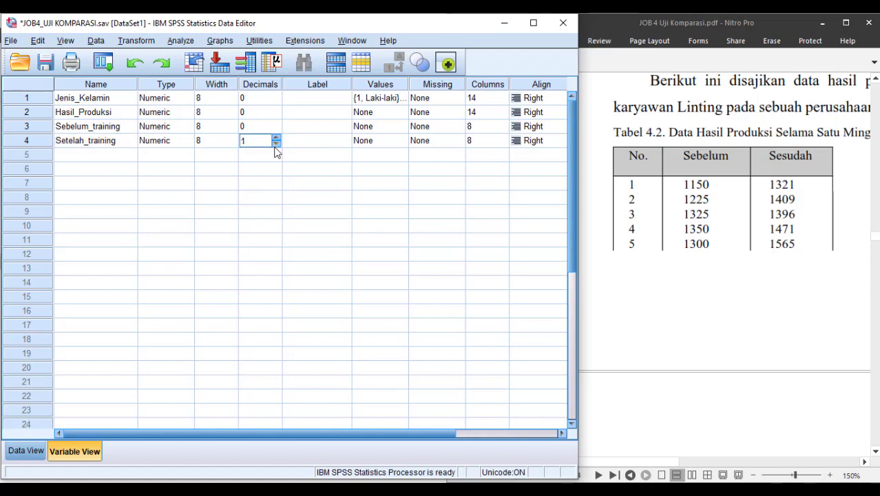
click(275, 143)
drag(411, 433, 480, 435)
click(541, 143)
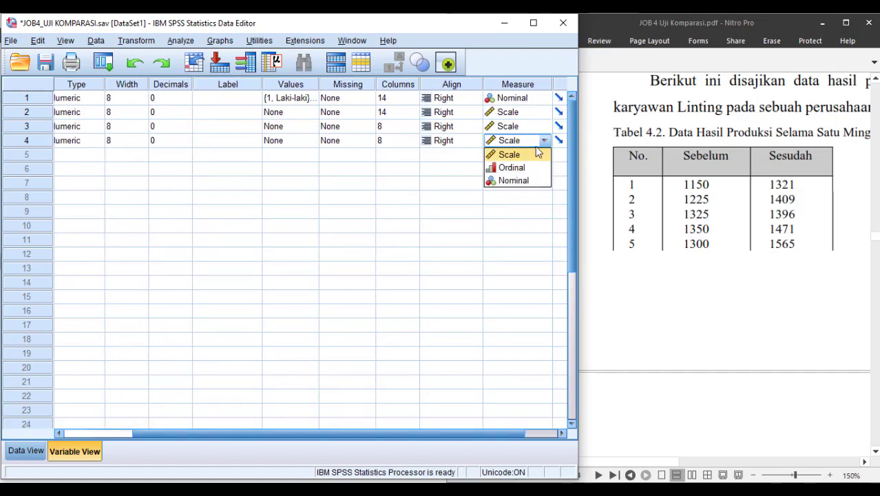
click(523, 153)
- Enter the 15 Sebelum and Sesudah values of Tabel 4.2 into the Sebelum_training and Setelah_training columns of the data view
click(26, 453)
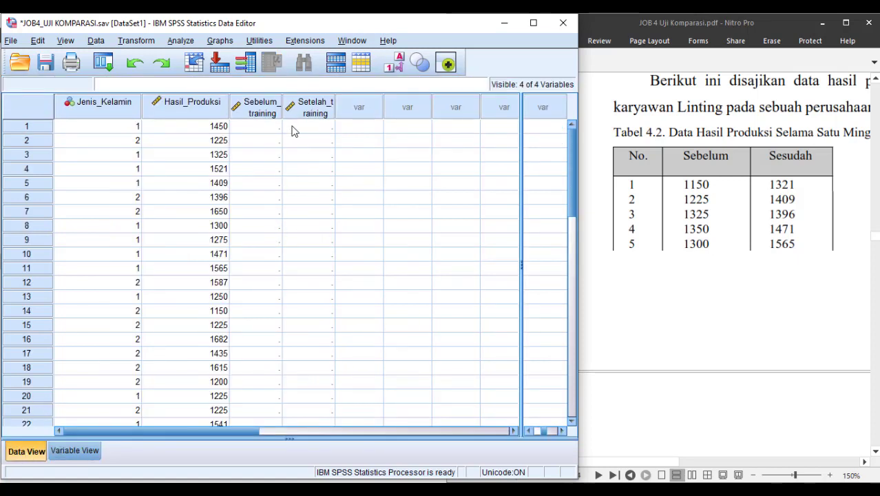
click(267, 127)
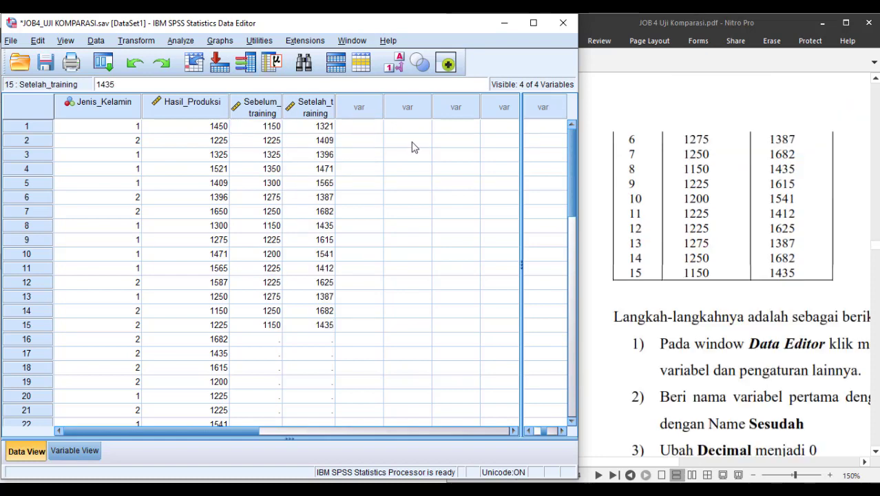
- Save the JOB4_UJI KOMPARASI.sav data file and close the log-only output window without saving it
key(ctrl+s)
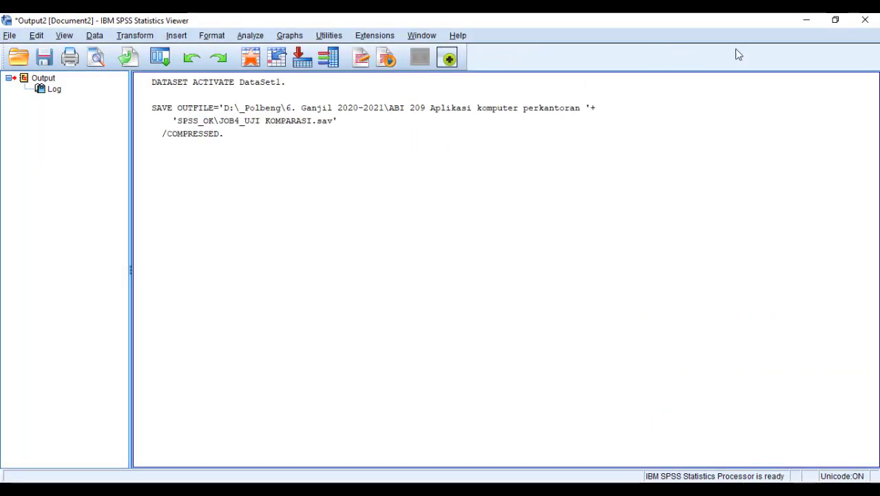
click(858, 30)
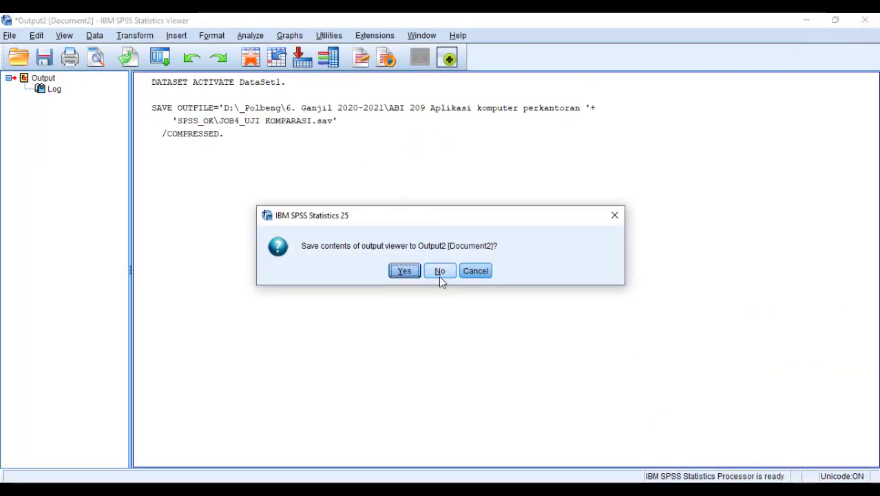
click(440, 272)
click(11, 41)
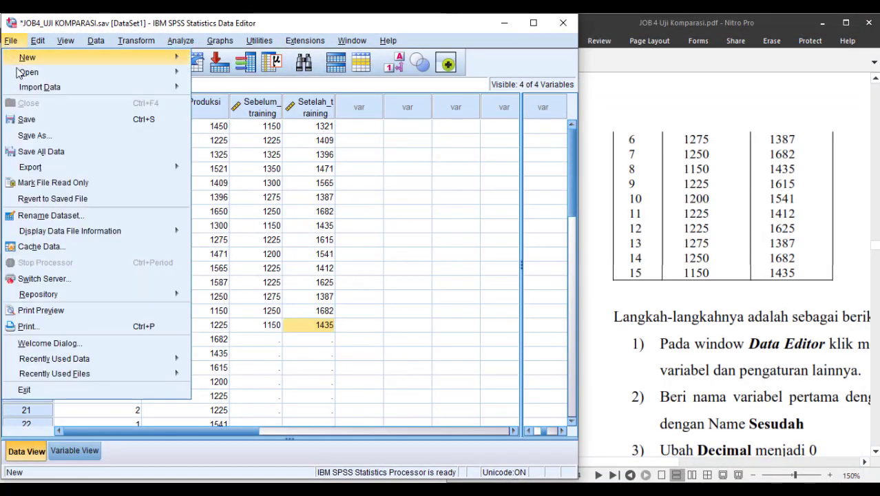
click(48, 121)
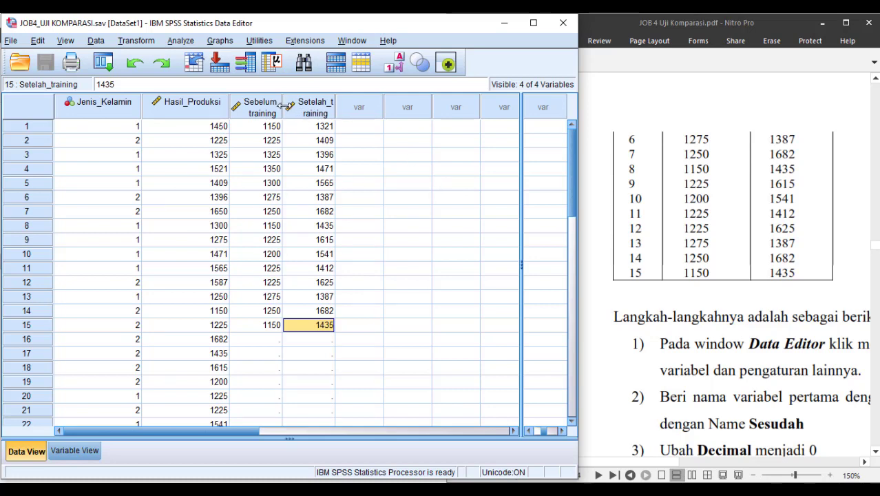
- Widen the Sebelum_training and Setelah_training data columns so each heading fits on one line
drag(283, 105, 317, 106)
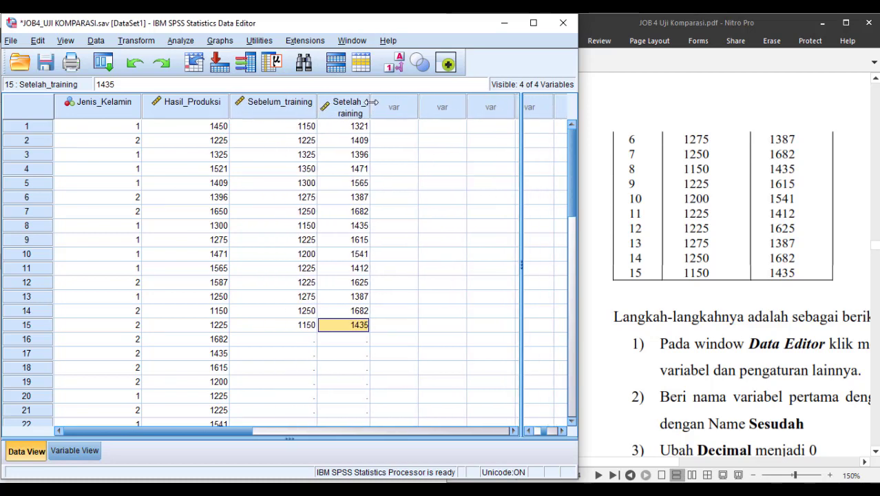
drag(371, 102, 403, 103)
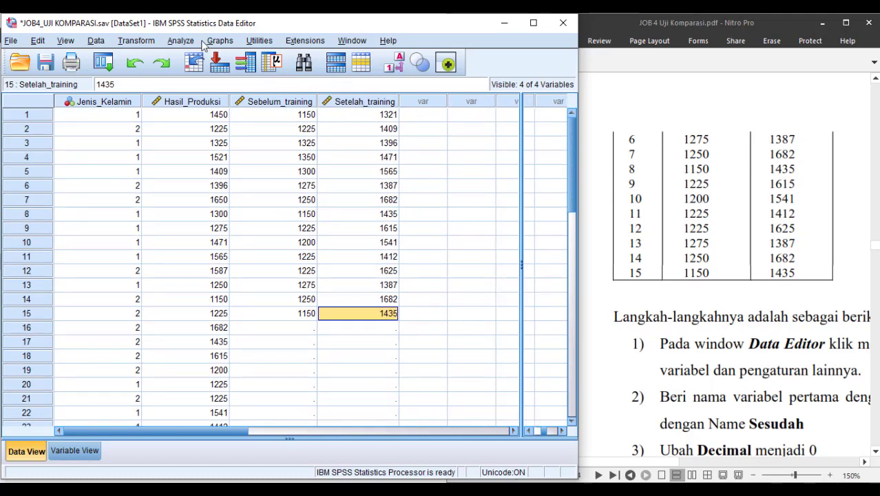
- Run a Paired-Samples T Test with Sebelum_training as Variable1 and Setelah_training as Variable2 of pair 1
click(179, 41)
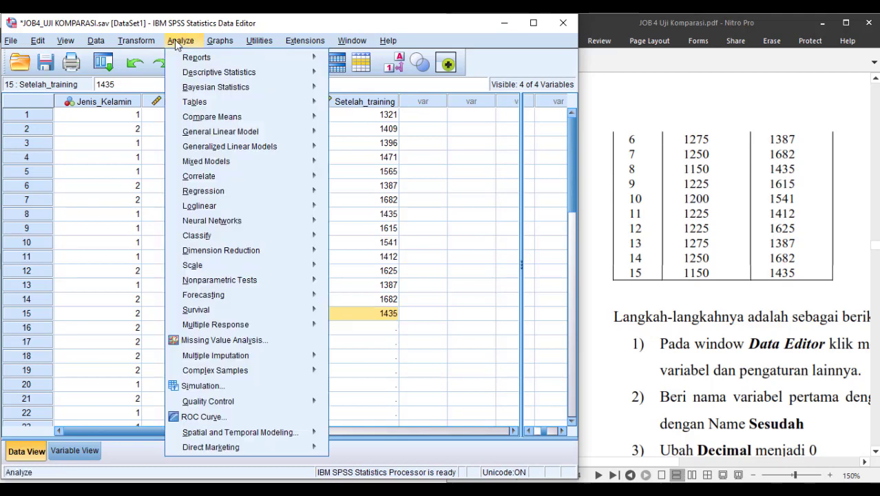
mouse_move(231, 120)
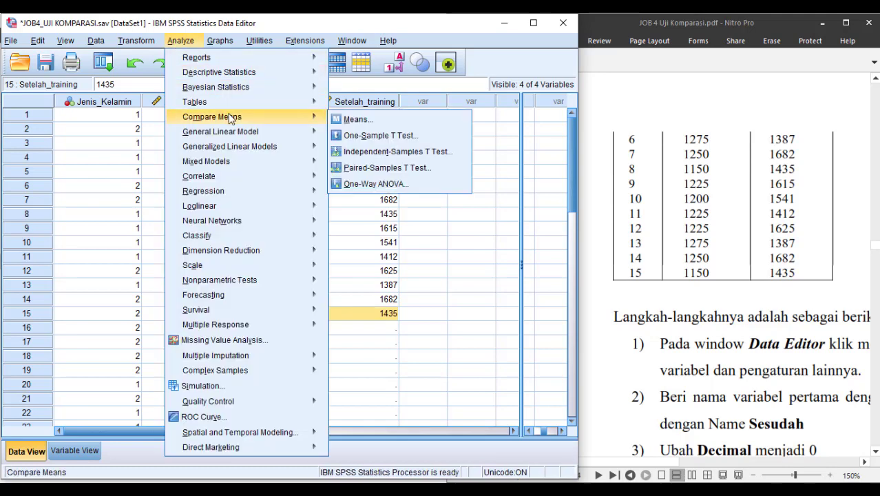
click(388, 168)
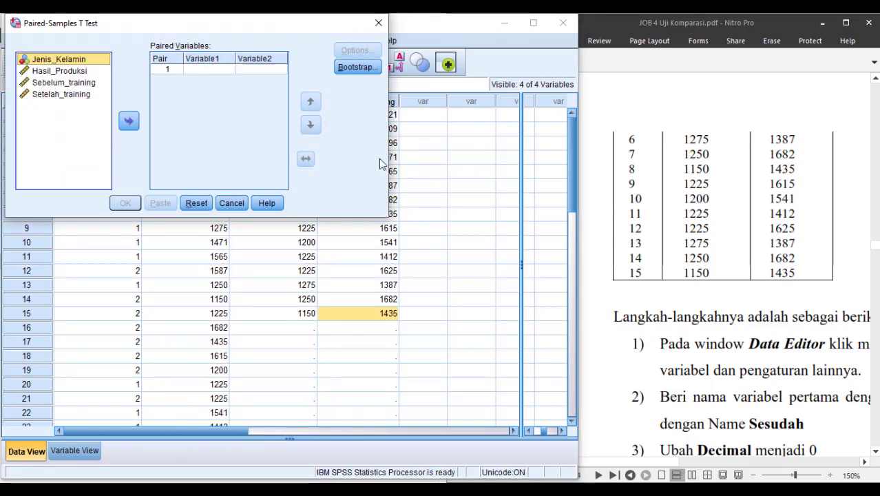
drag(278, 29, 353, 81)
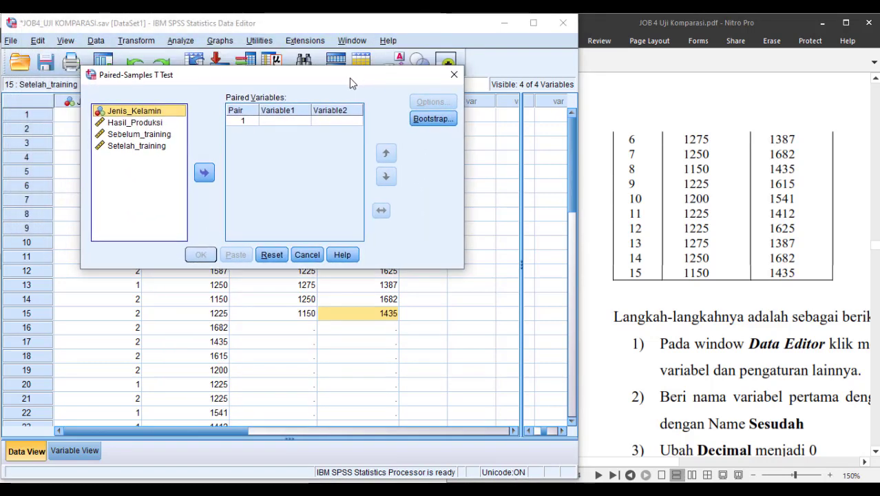
click(163, 135)
click(204, 175)
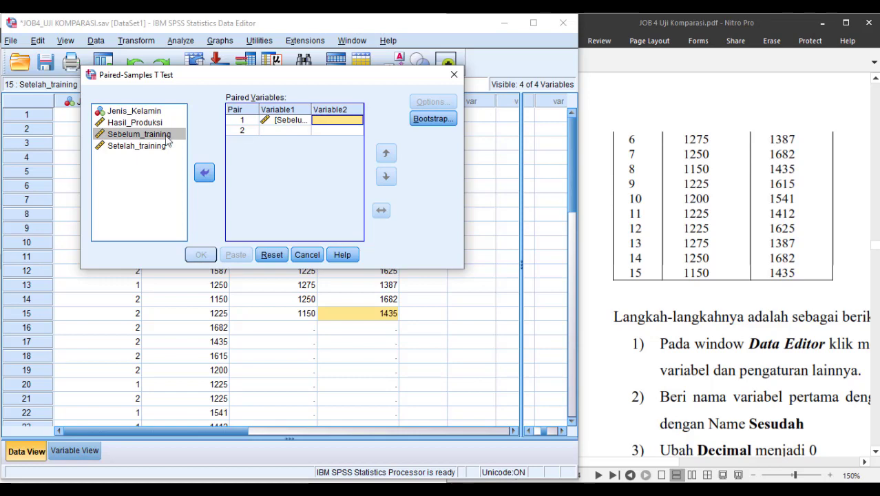
click(153, 148)
click(203, 172)
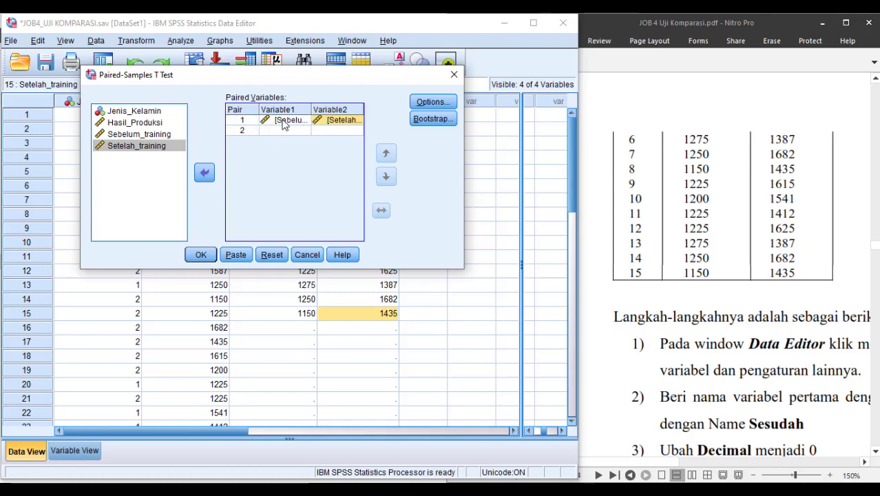
click(201, 254)
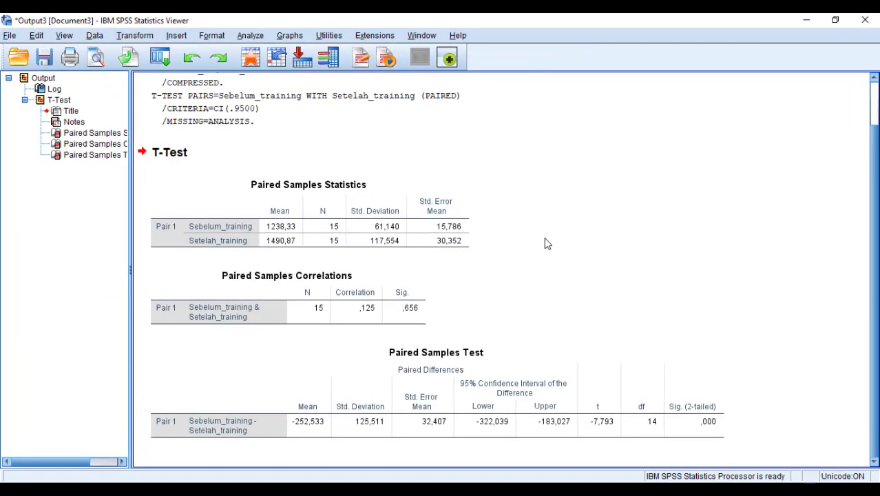
- Examine the Paired Samples Statistics, Correlations and Test tables, comparing the means, correlation, mean difference and significance
click(419, 222)
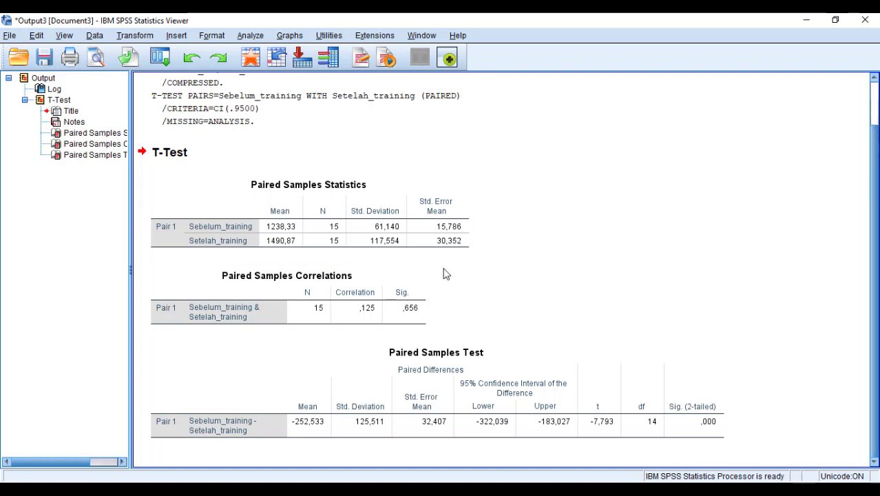
click(399, 295)
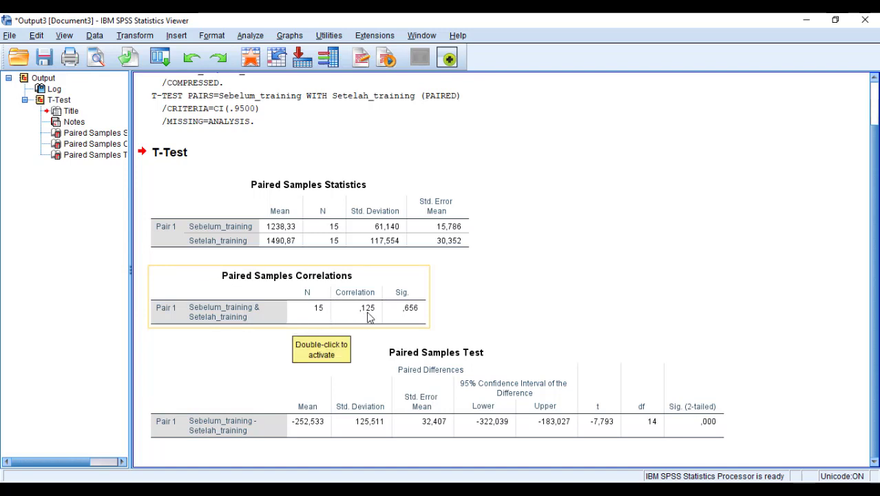
click(293, 244)
click(207, 270)
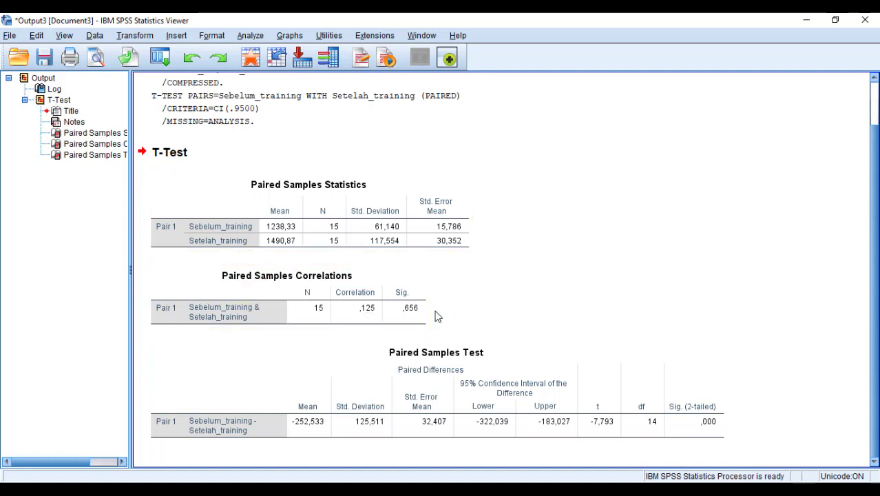
click(465, 396)
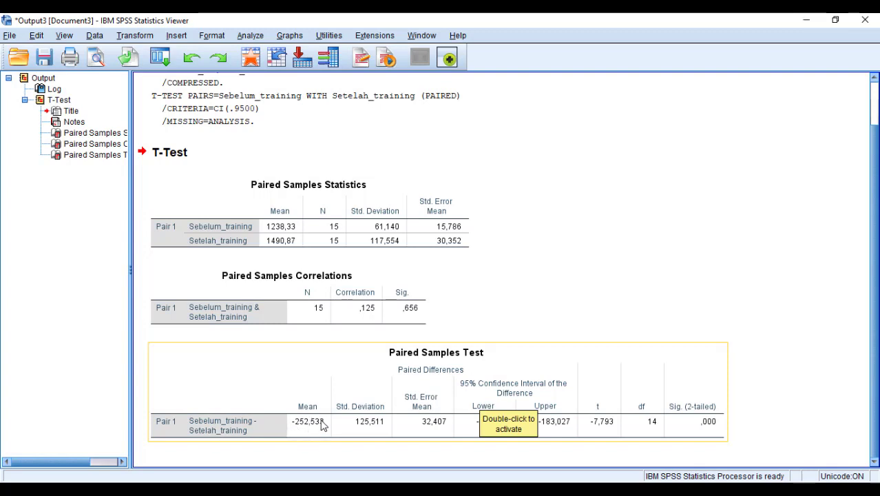
click(279, 227)
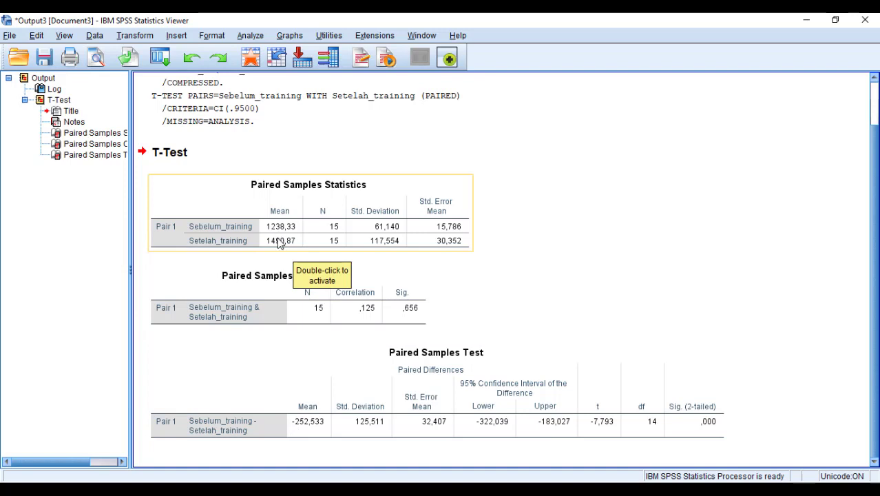
click(298, 320)
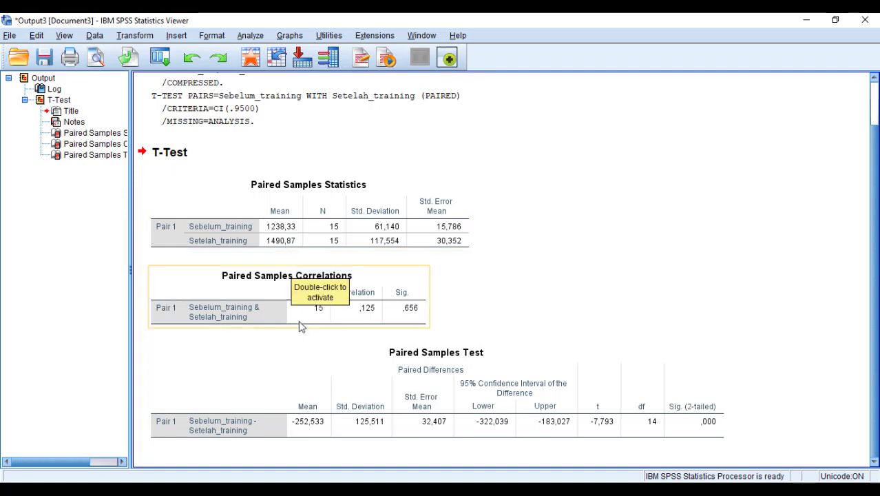
click(303, 358)
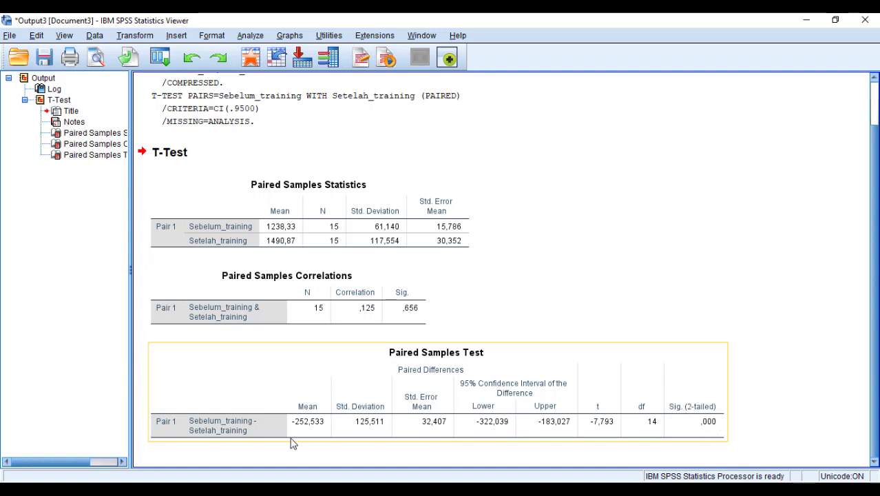
- Copy the Paired Samples Statistics table from the output and paste it as an editable table into the blank Word document
click(421, 172)
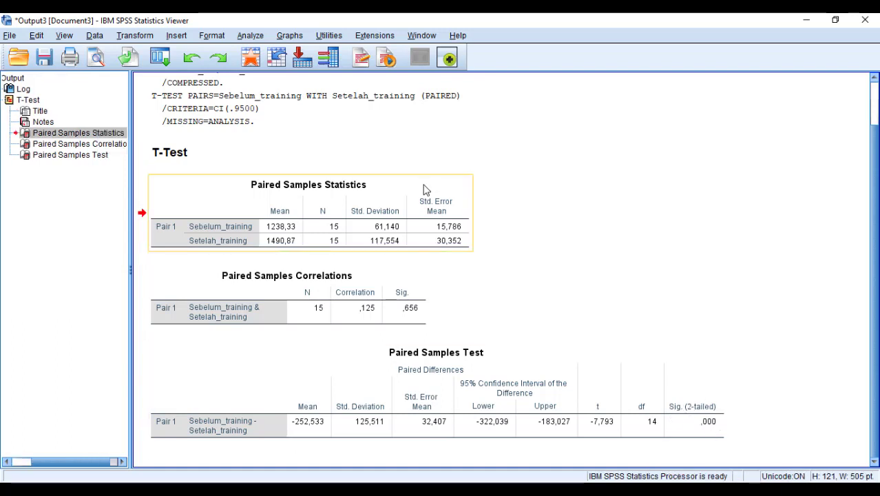
right_click(423, 189)
click(442, 213)
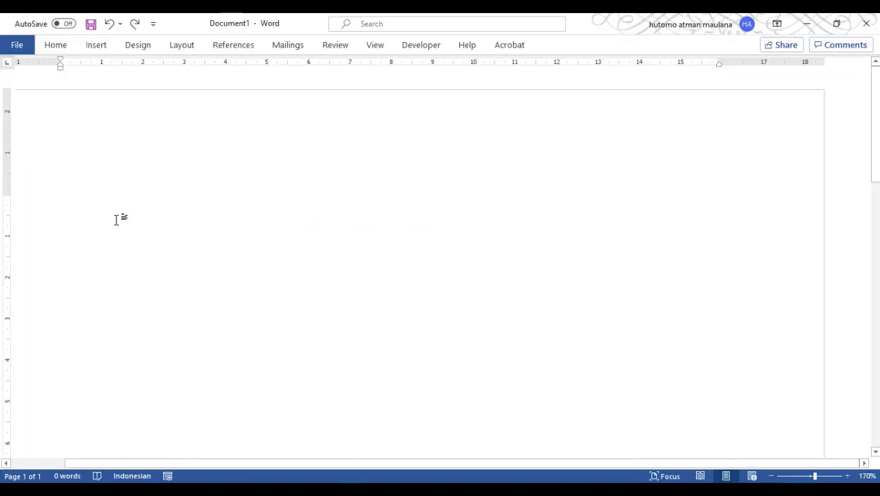
key(ctrl+v)
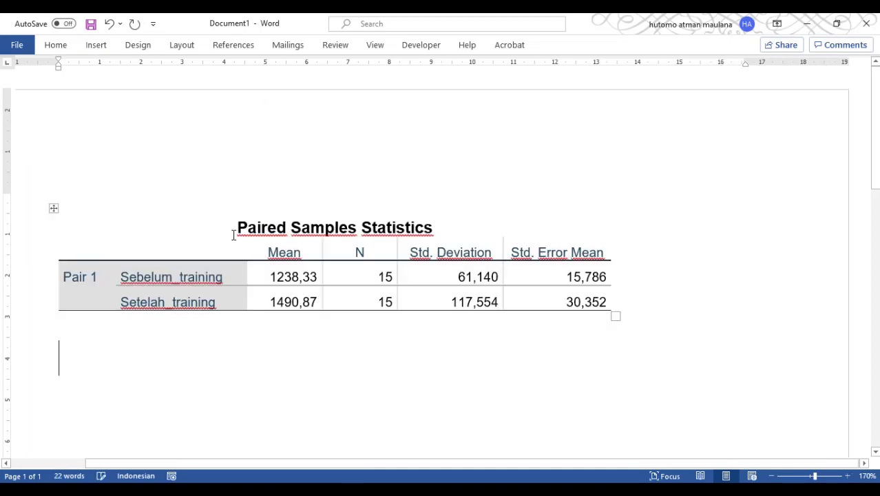
click(247, 230)
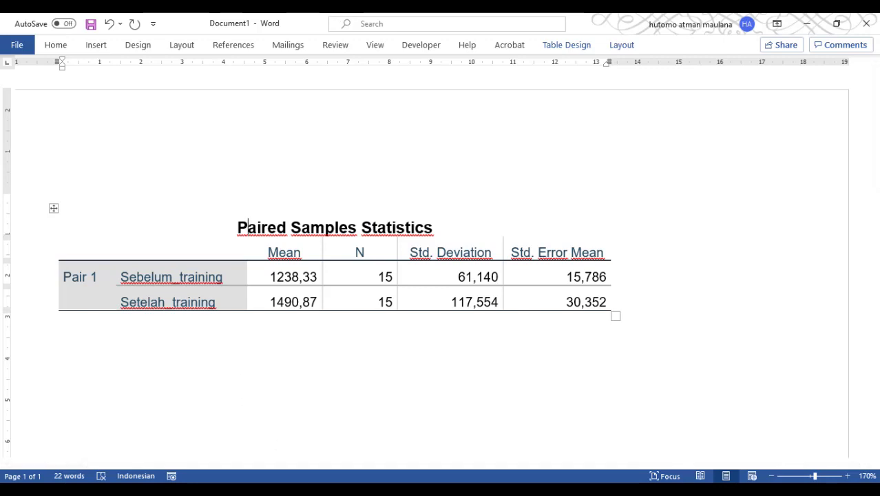
- Copy the Paired Samples Statistics table from the SPSS output as an image and paste it as a picture below the editable table in Word
click(300, 490)
click(365, 440)
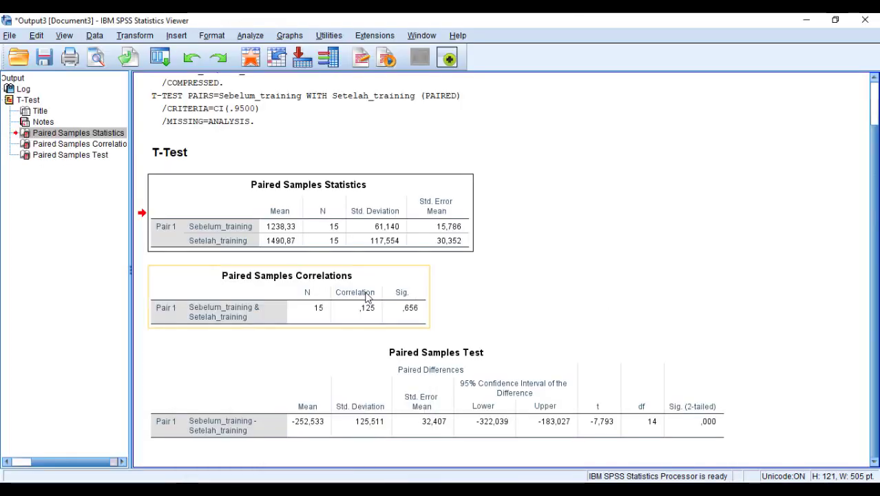
right_click(372, 221)
mouse_move(449, 266)
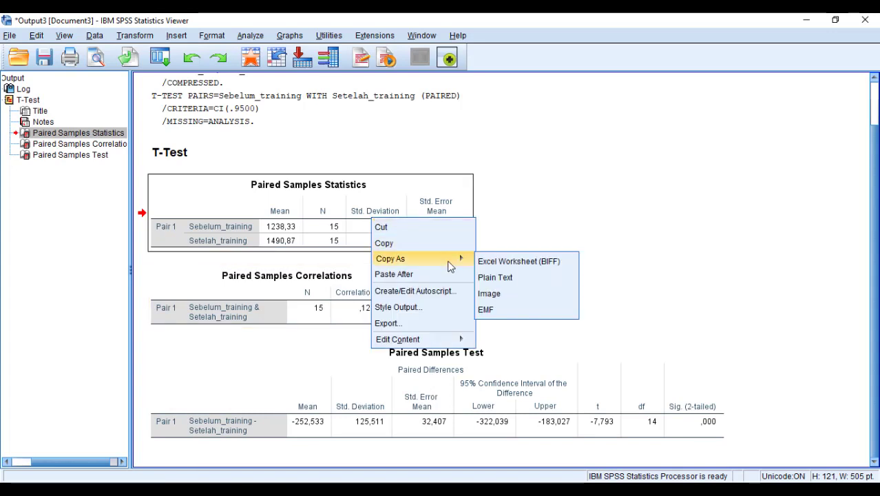
click(501, 294)
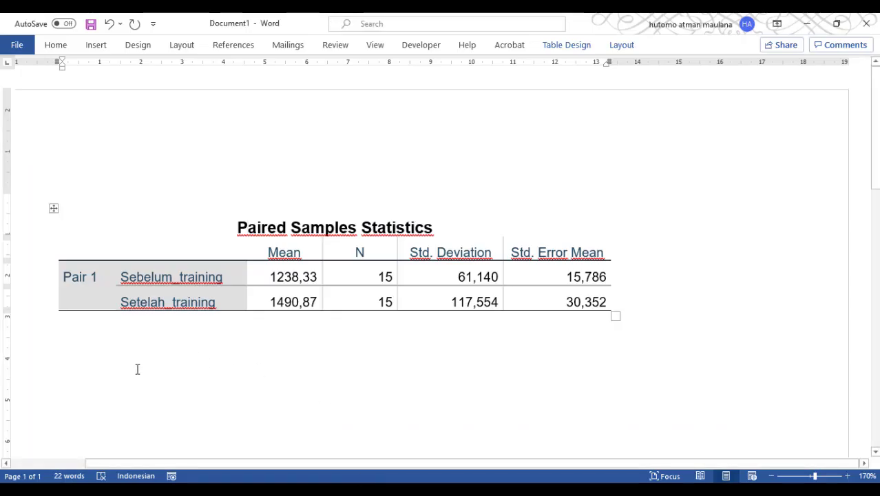
scroll(138, 368, down, 3)
right_click(70, 265)
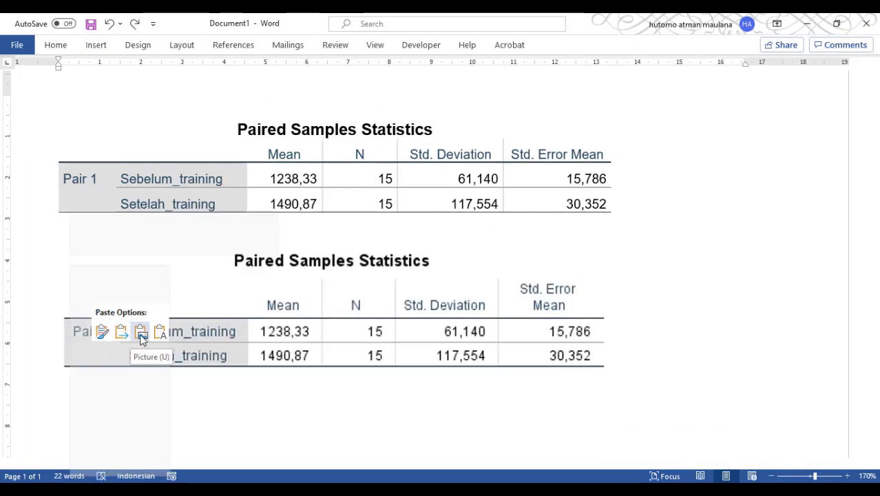
click(142, 334)
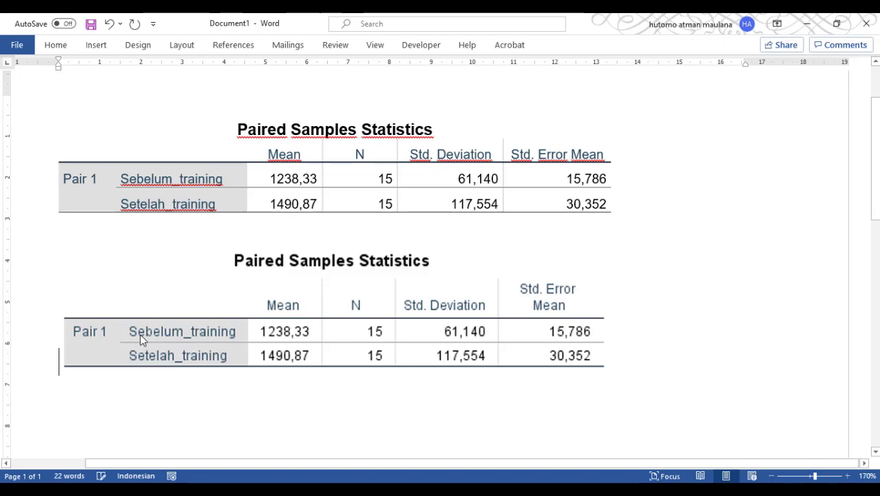
- Try resizing the pasted Paired Samples Statistics picture, and make the editable table above it slightly narrower
click(467, 346)
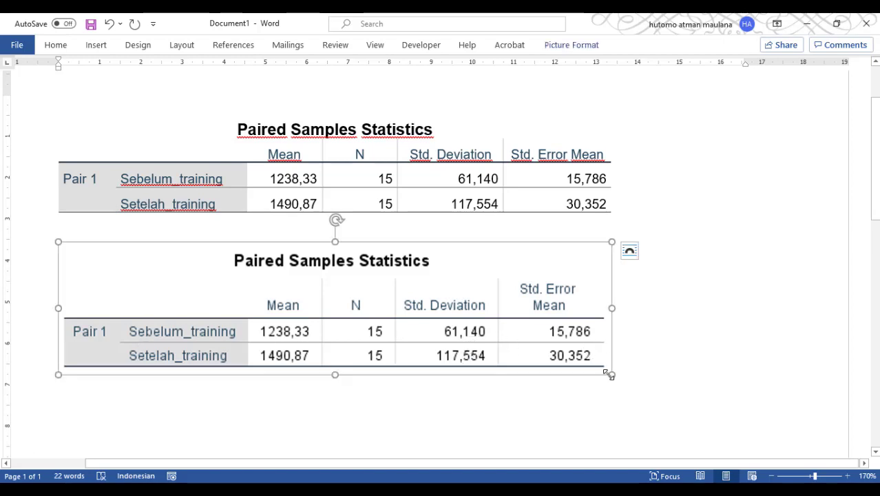
mouse_move(609, 374)
mouse_down()
mouse_move(477, 304)
mouse_move(609, 378)
mouse_move(600, 372)
mouse_up()
click(536, 192)
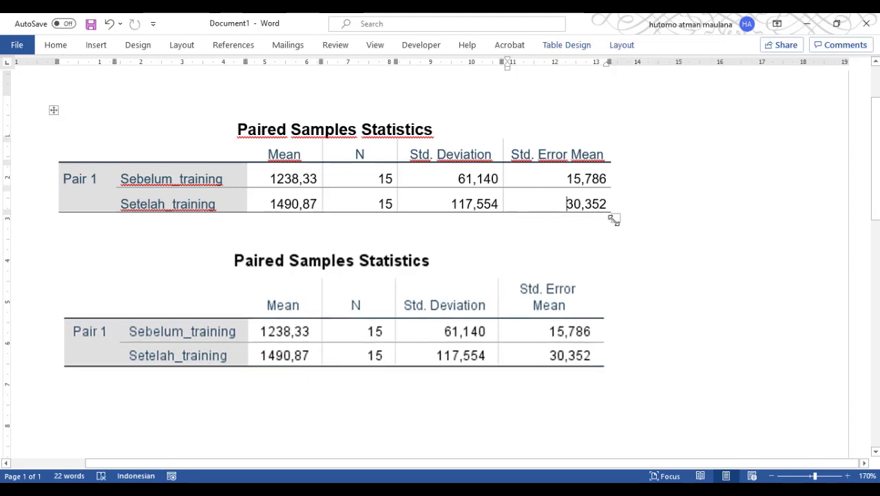
mouse_move(613, 219)
mouse_down()
mouse_move(507, 173)
mouse_move(422, 165)
mouse_move(580, 206)
mouse_move(610, 228)
mouse_move(600, 210)
mouse_move(610, 207)
mouse_up()
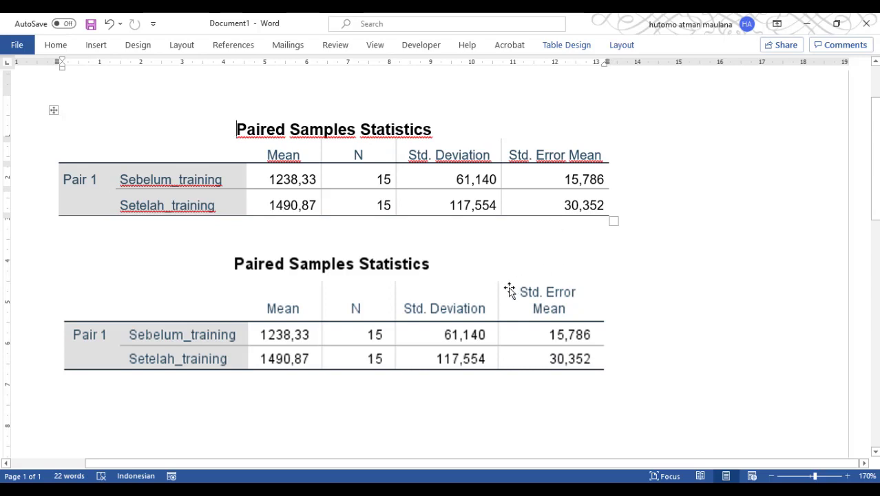
scroll(509, 288, down, 3)
scroll(509, 288, up, 3)
scroll(487, 197, down, 1)
scroll(401, 228, down, 2)
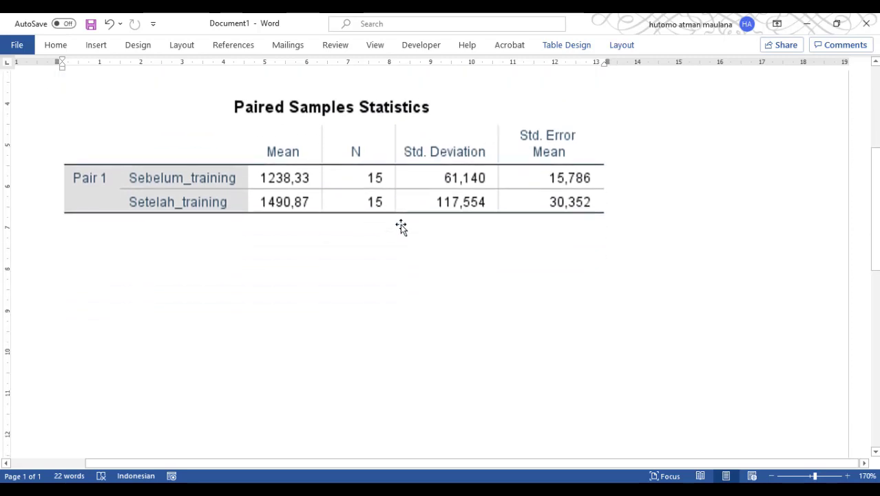
scroll(401, 227, up, 2)
click(406, 244)
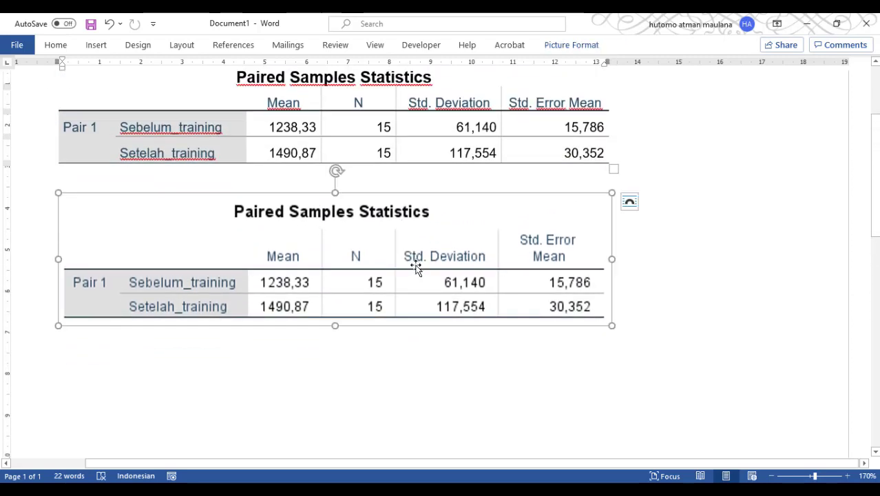
- Copy the Paired Samples Test table from the SPSS output and paste it as an editable table on a new line below the picture in Word
scroll(344, 393, down, 3)
mouse_move(338, 470)
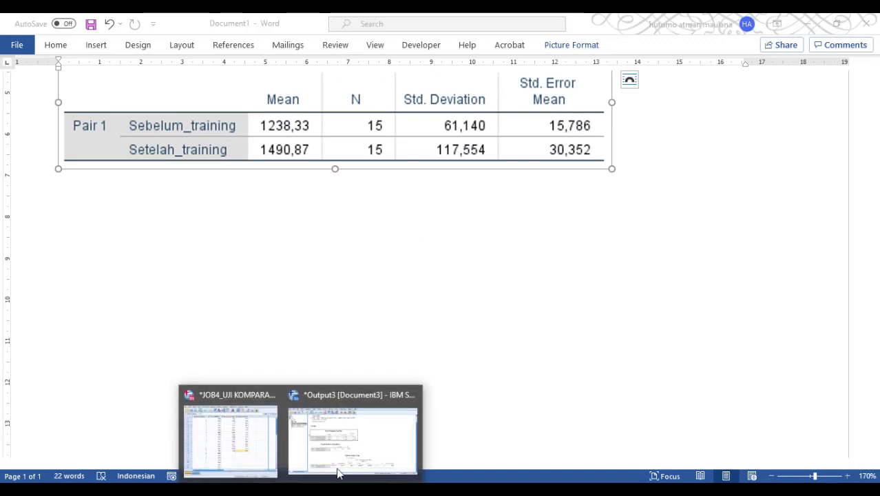
click(347, 444)
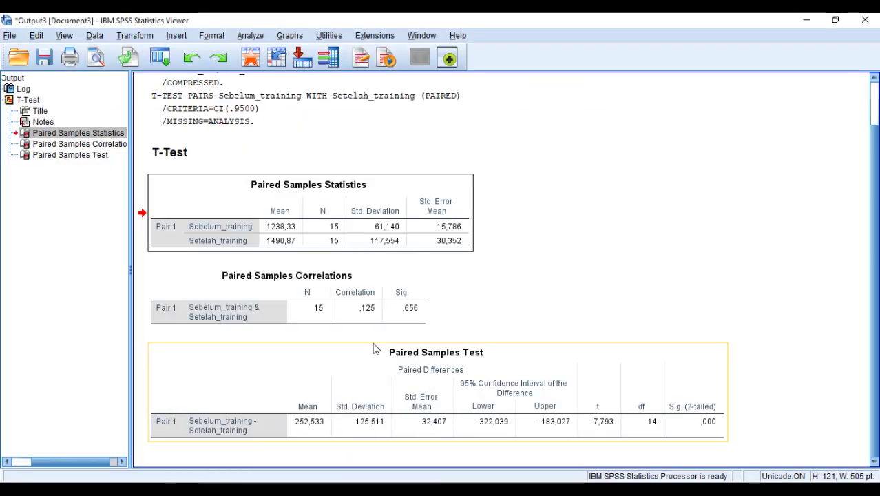
right_click(448, 371)
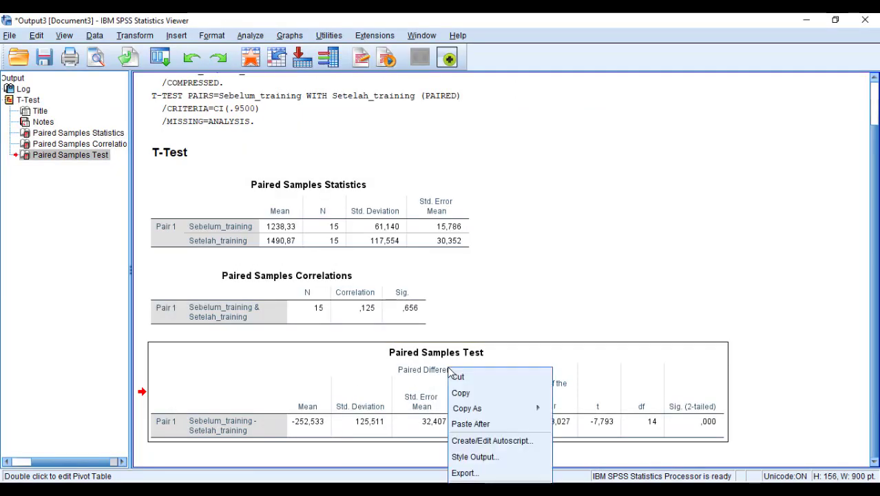
click(463, 392)
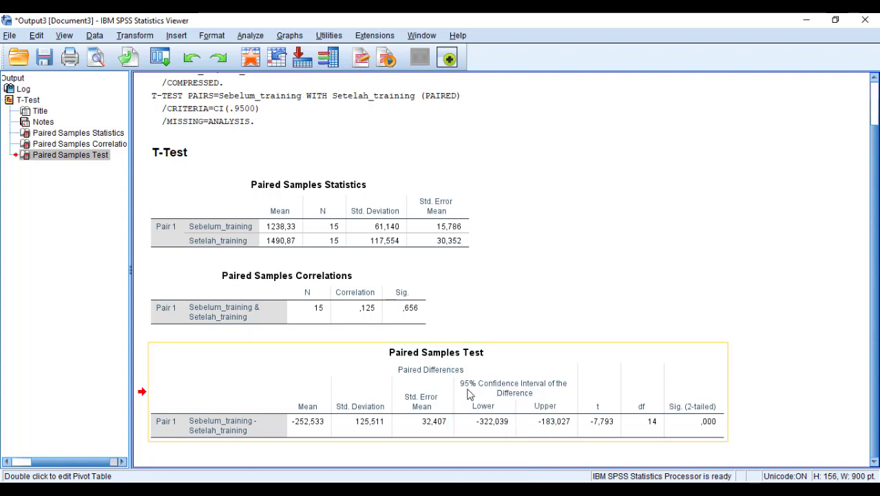
click(358, 490)
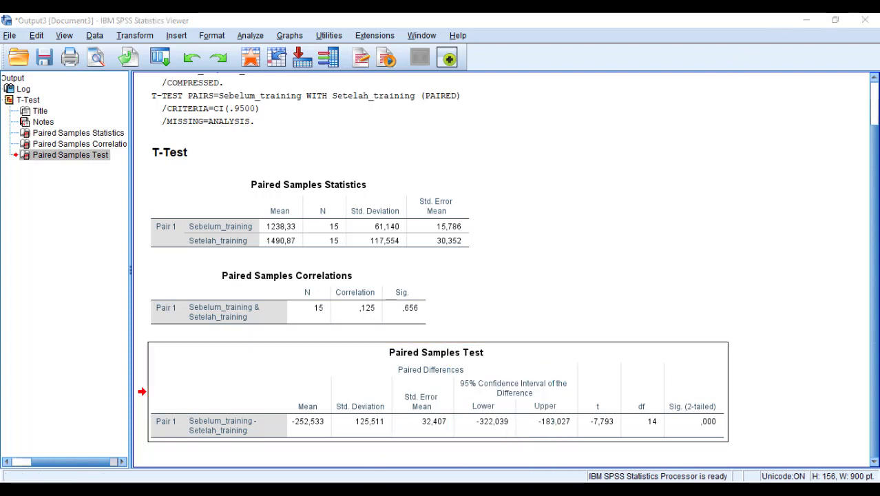
key(ctrl+a)
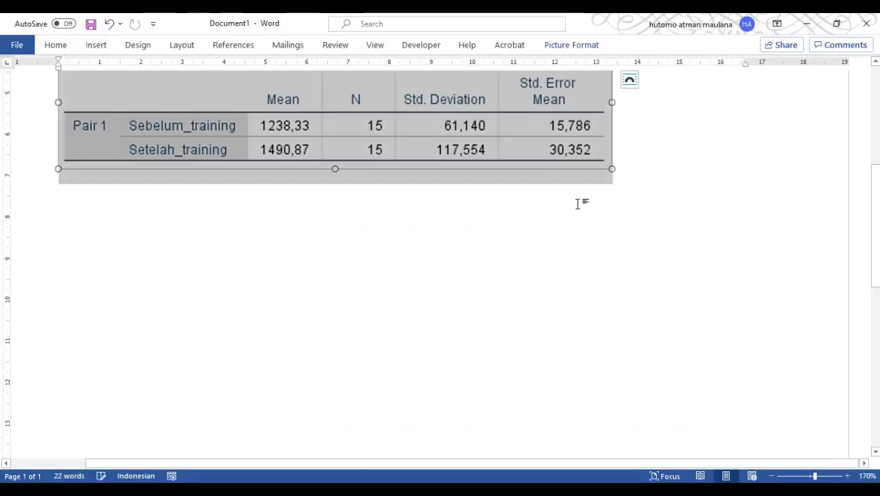
click(650, 169)
key(Return)
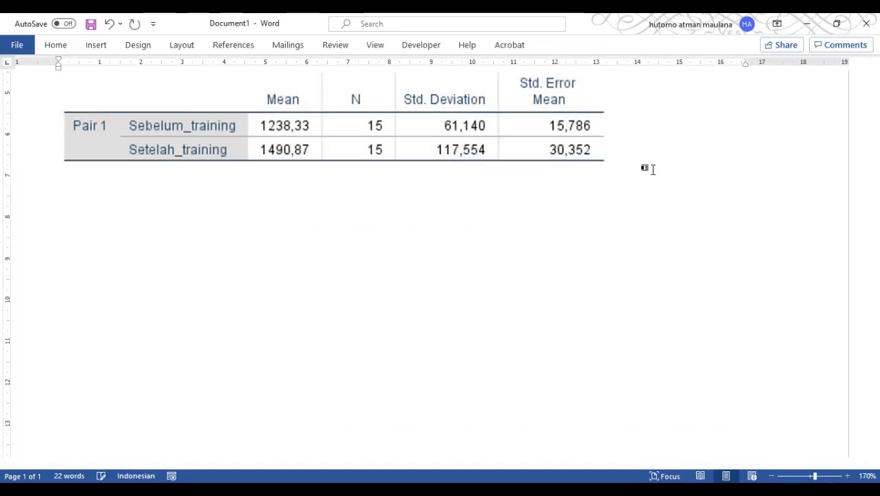
key(ctrl+v)
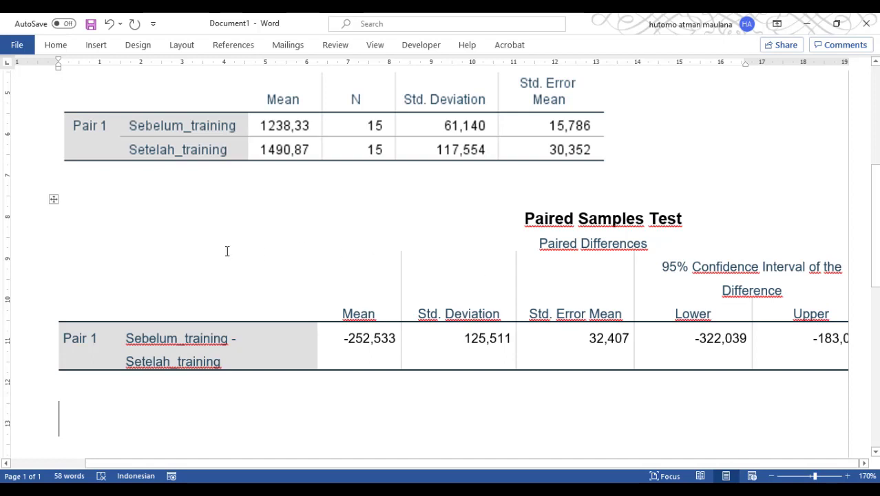
- Check the width of the pasted editable Paired Samples Test table against the page
click(343, 271)
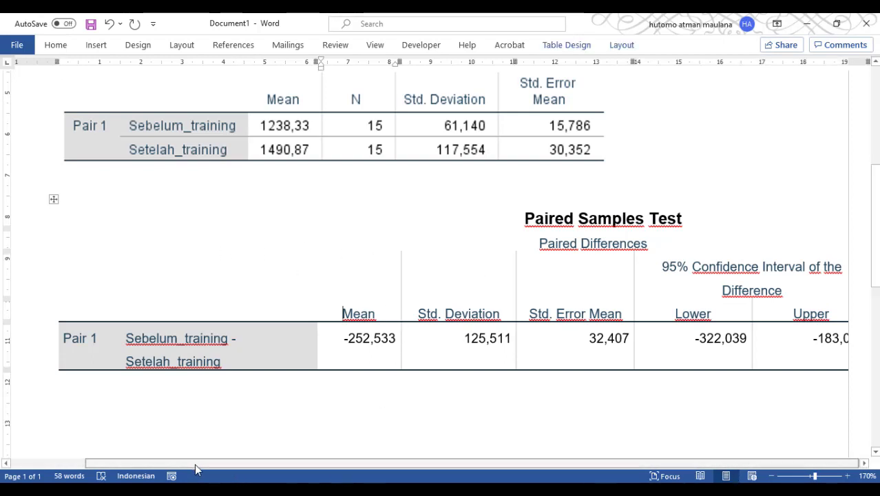
scroll(356, 361, down, 4)
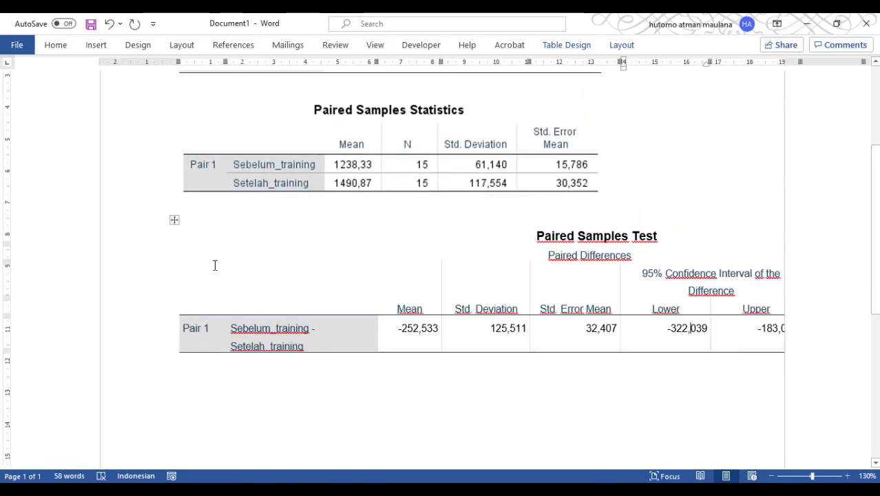
click(174, 219)
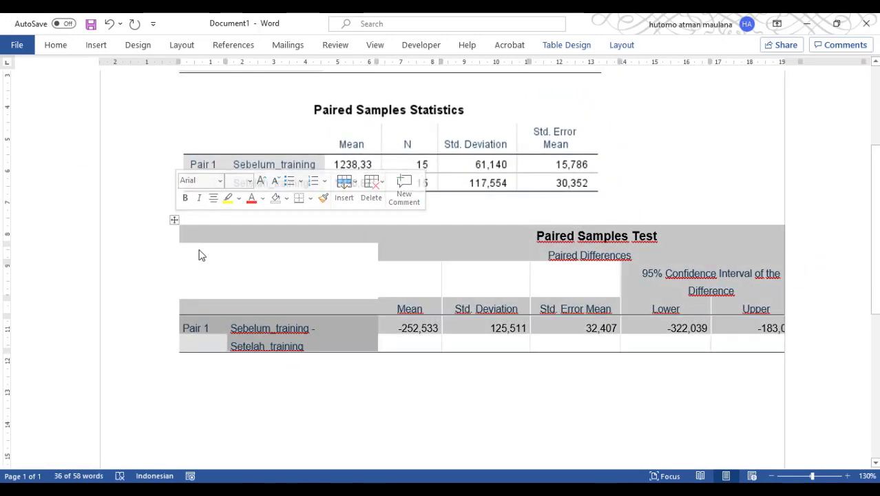
- Copy the Paired Samples Test table from the SPSS output as an image and paste it as a picture below its editable version in Word
click(331, 421)
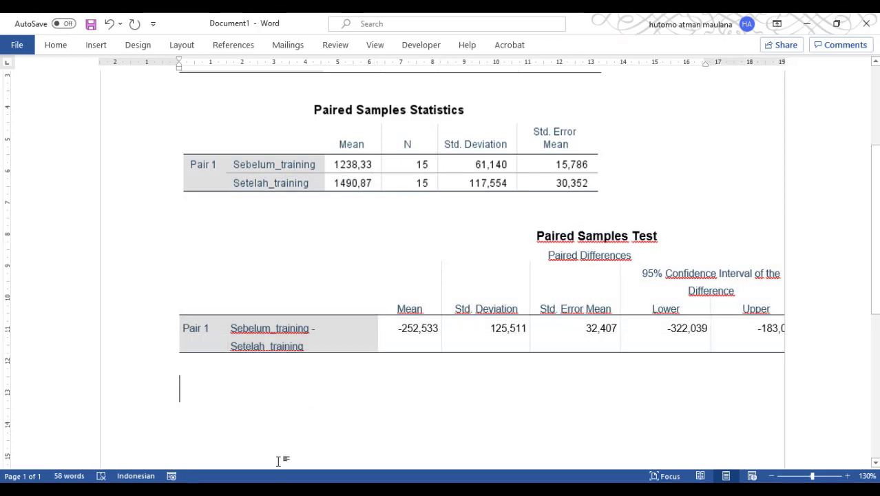
click(300, 490)
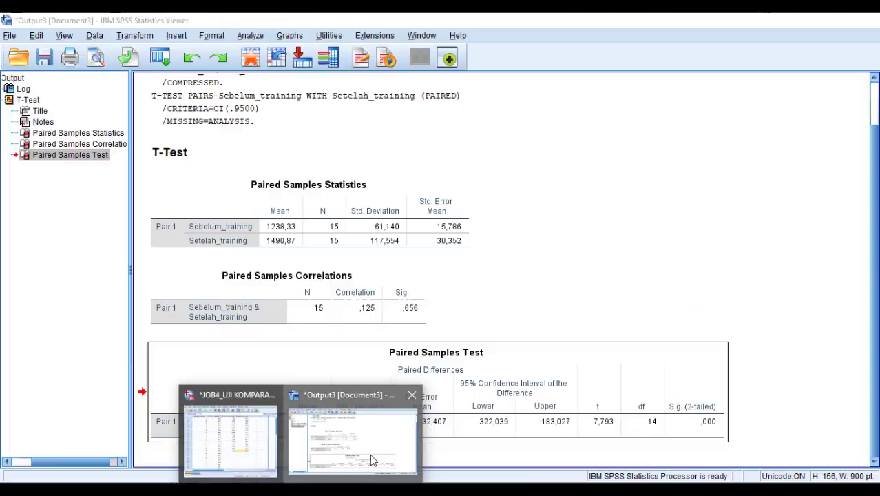
click(369, 454)
right_click(357, 368)
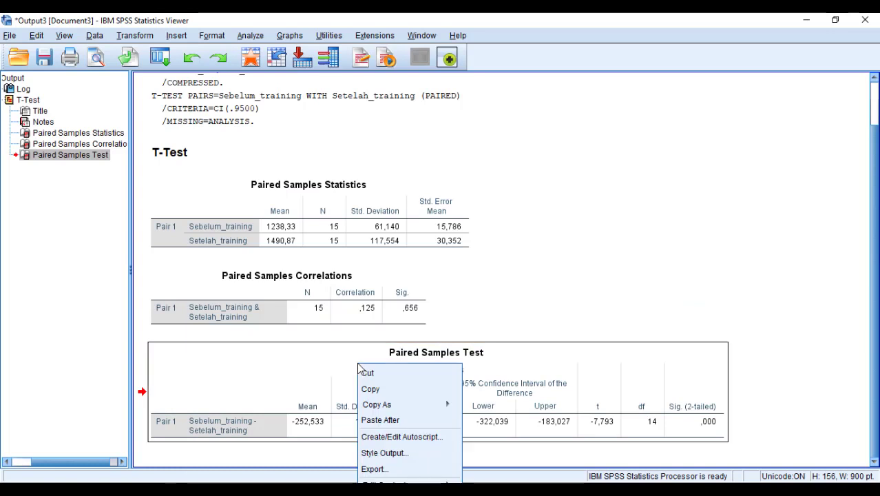
mouse_move(423, 403)
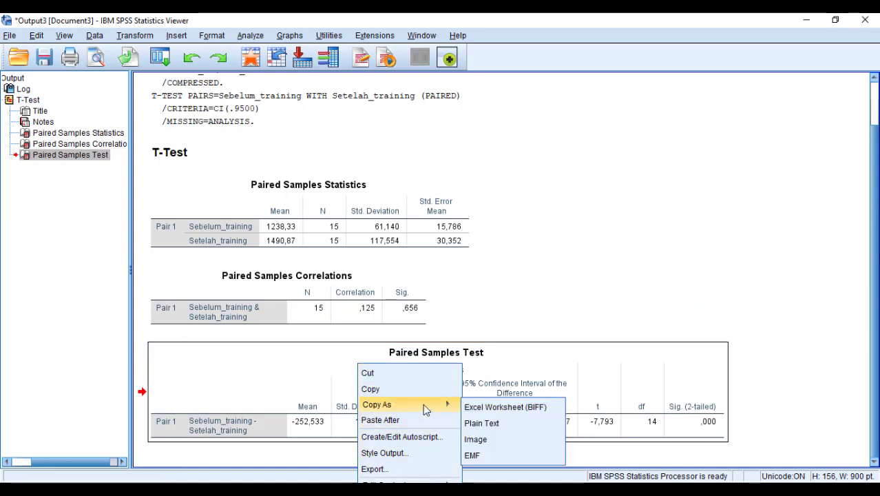
click(486, 438)
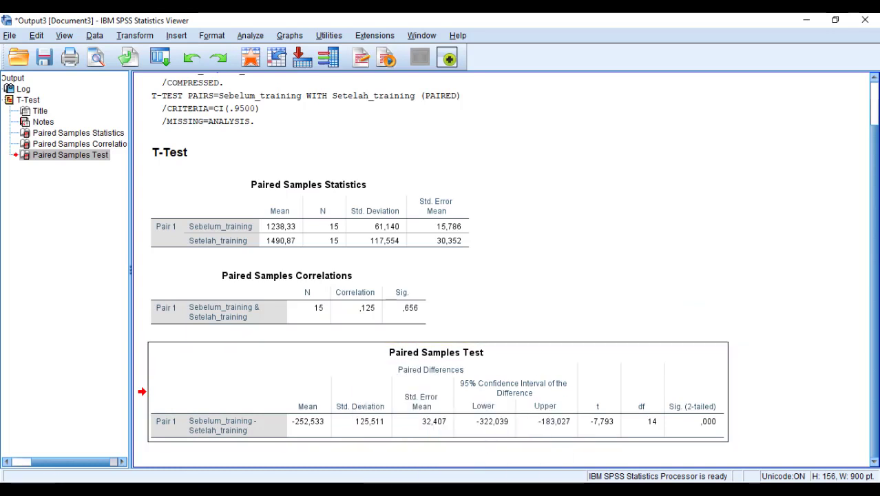
key(alt+Tab)
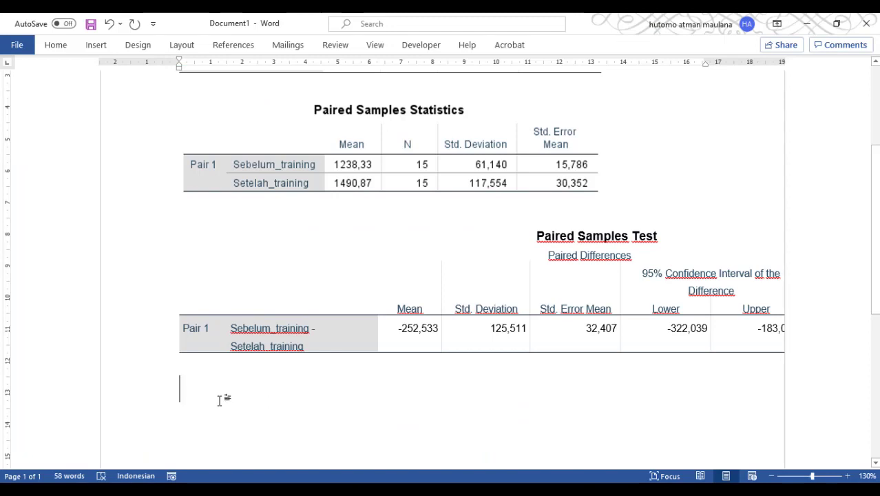
right_click(187, 395)
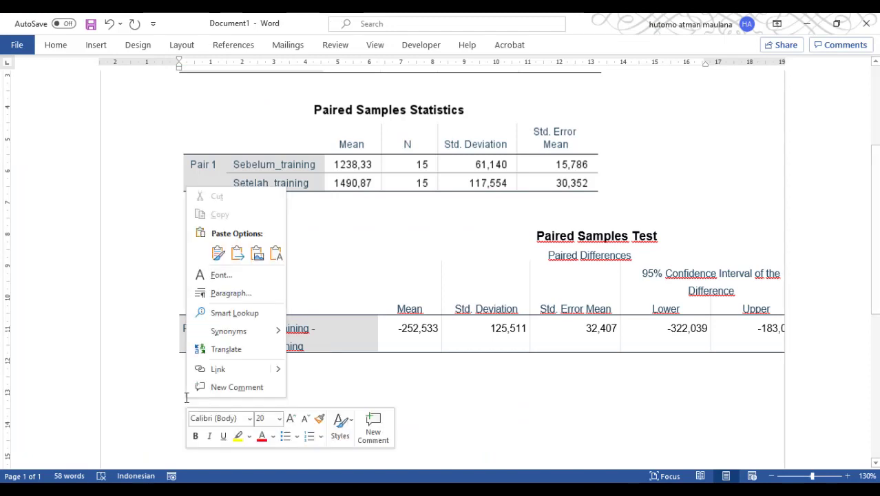
click(256, 256)
- Shrink the Paired Samples Test picture proportionally so all its columns fit within the page width
scroll(316, 355, down, 4)
click(442, 330)
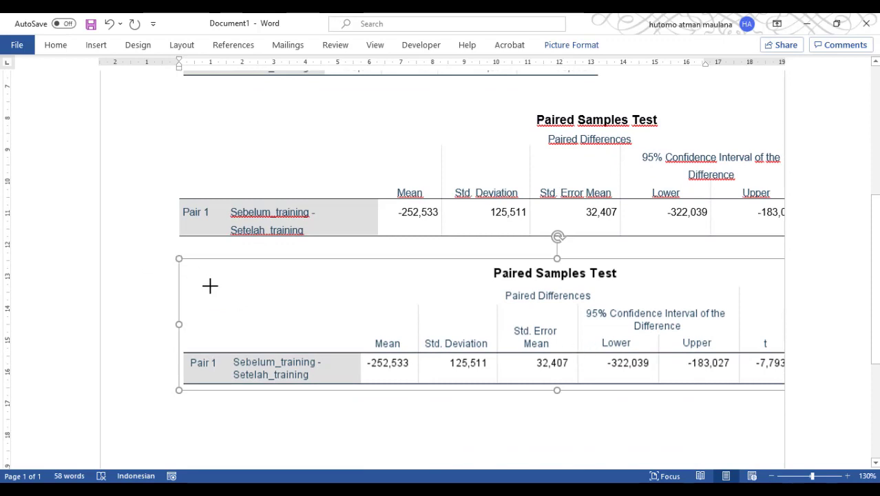
drag(210, 285, 418, 363)
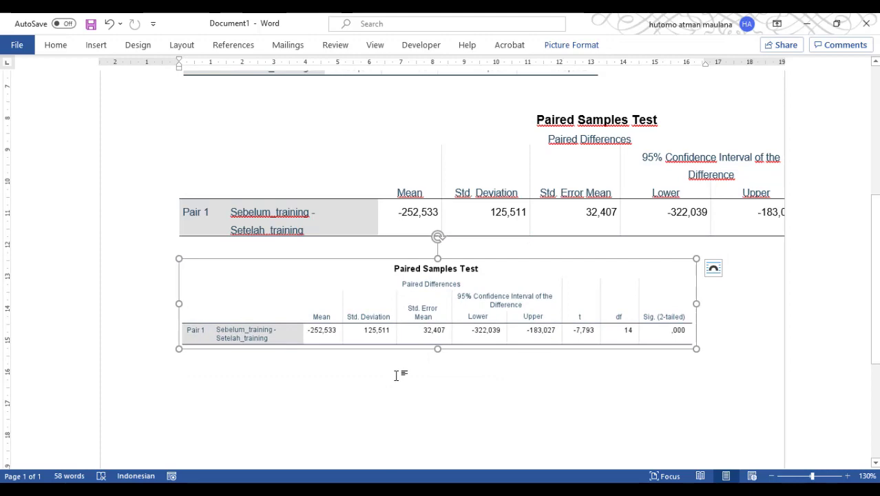
- Add the heading "Uji T sampel berpasangan" on a new line below the Paired Samples Test picture
ctrl+scroll(396, 375, up, 4)
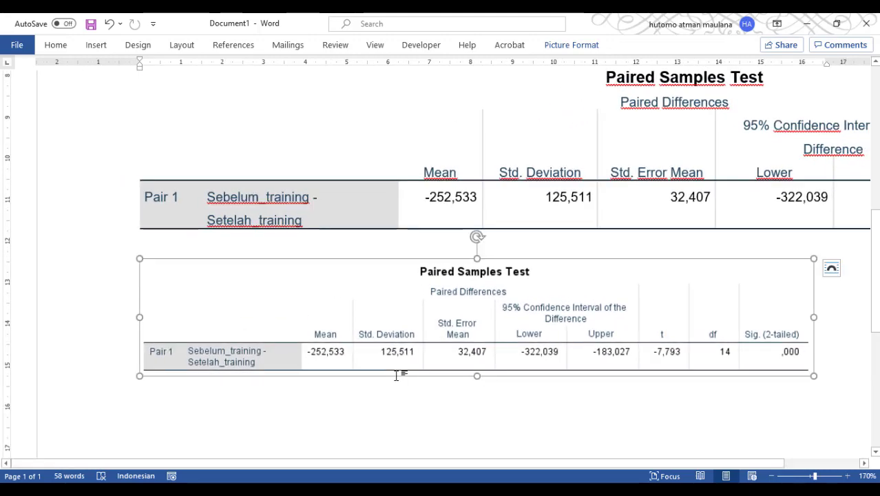
scroll(396, 375, down, 3)
click(241, 261)
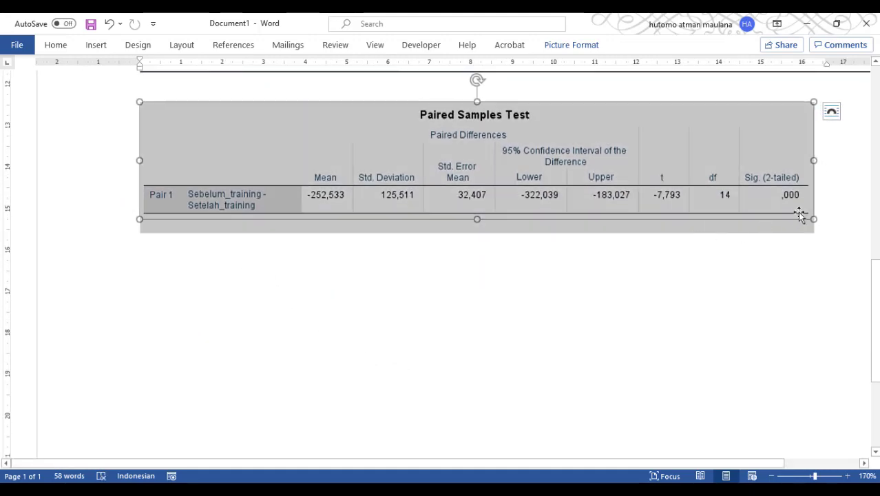
click(825, 202)
key(Return)
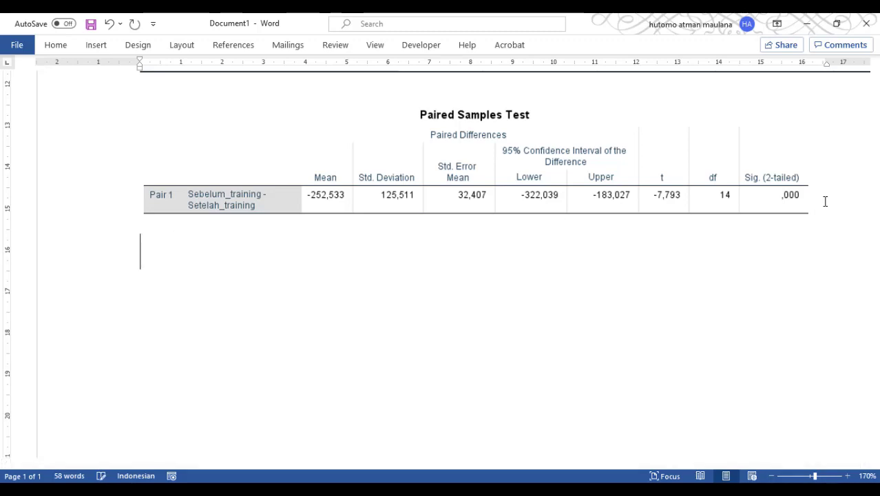
text(Uji)
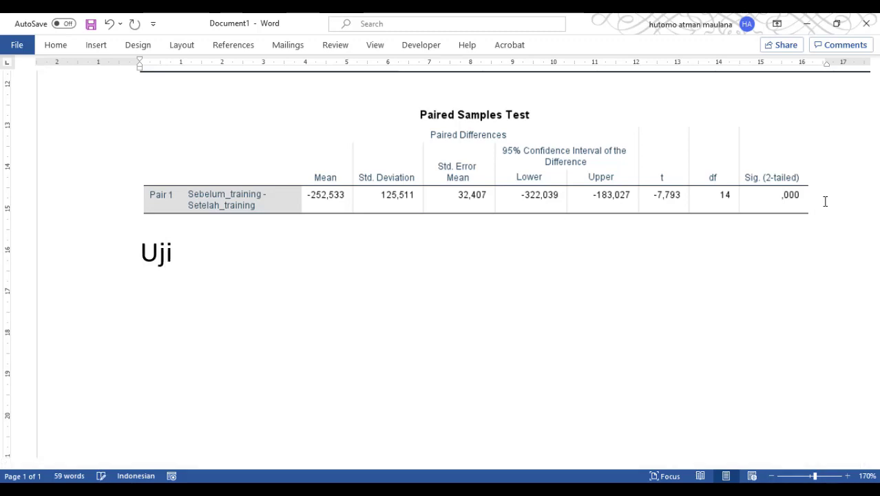
text( T )
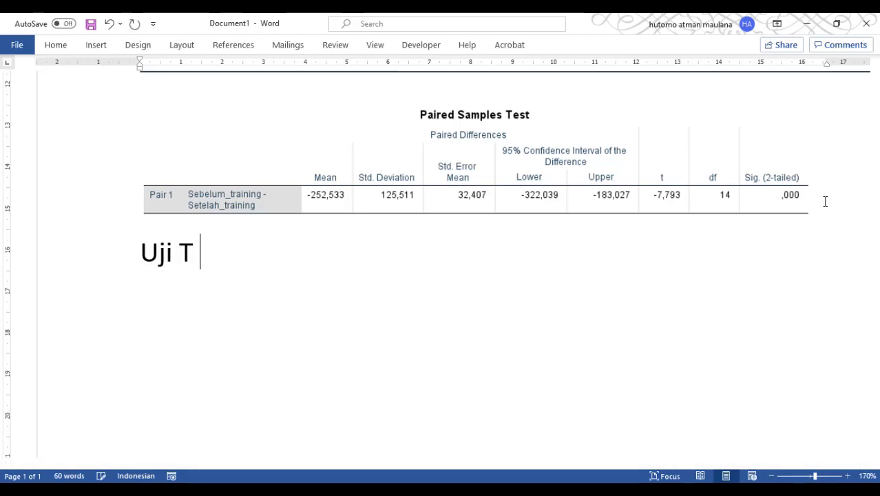
text(sam)
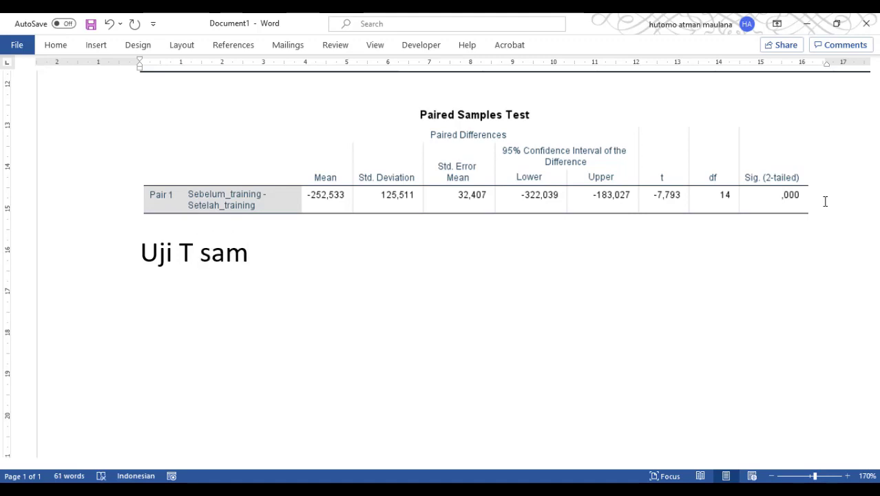
text(pel ber)
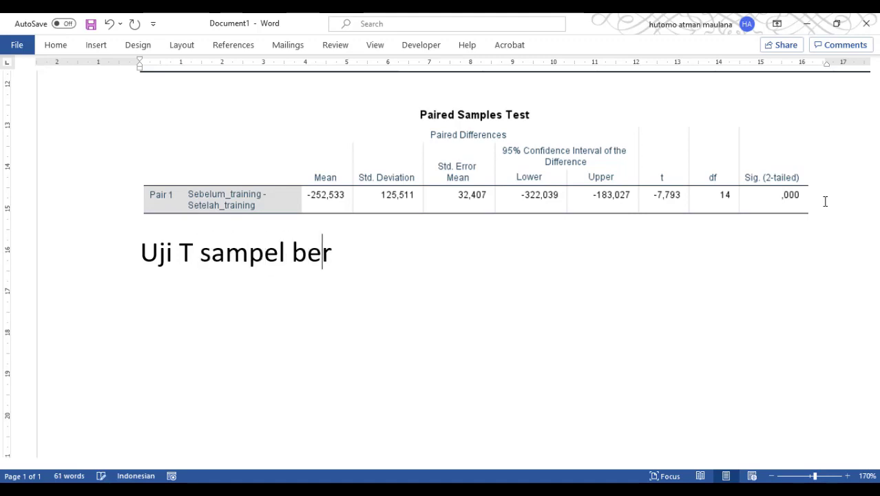
text(pasangan )
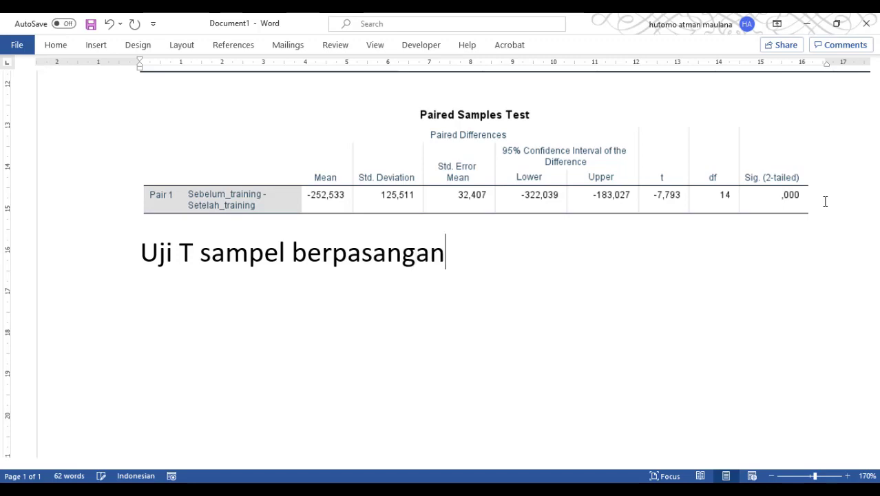
- Write "H0: Tidak terdapat perbedaan rata-rata hasil produksi karyawan sebelum dan setelah training" below the heading
text(H0)
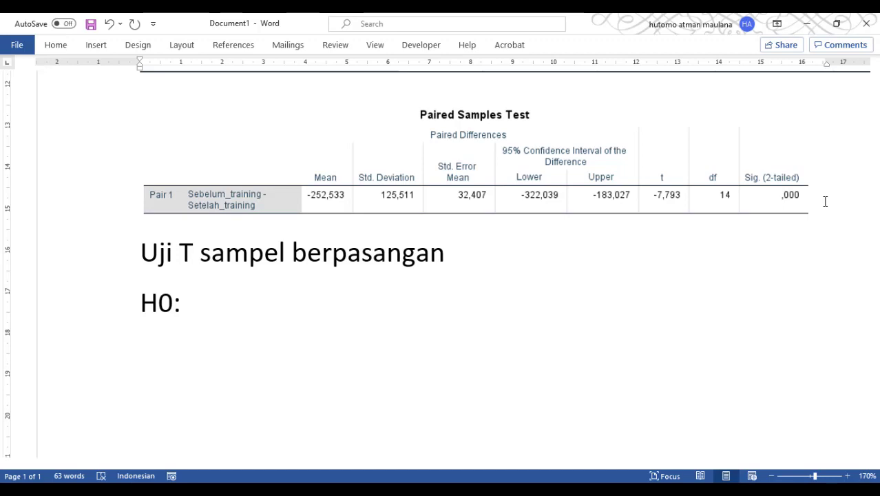
text(: Tidak)
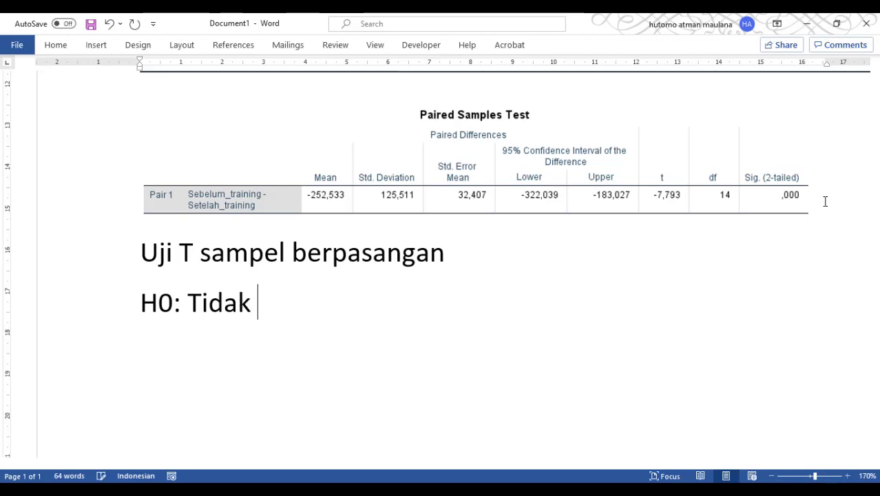
text(terdapat perbedaan rata-rata hasil produksi karyawan sebelum dan setelah training)
- Duplicate the H0 hypothesis below itself and reword it as "H1: Terdapat perbedaan rata-rata hasil produksi karyawan sebelum dan setelah training"
triple_click(252, 324)
key(ctrl+c)
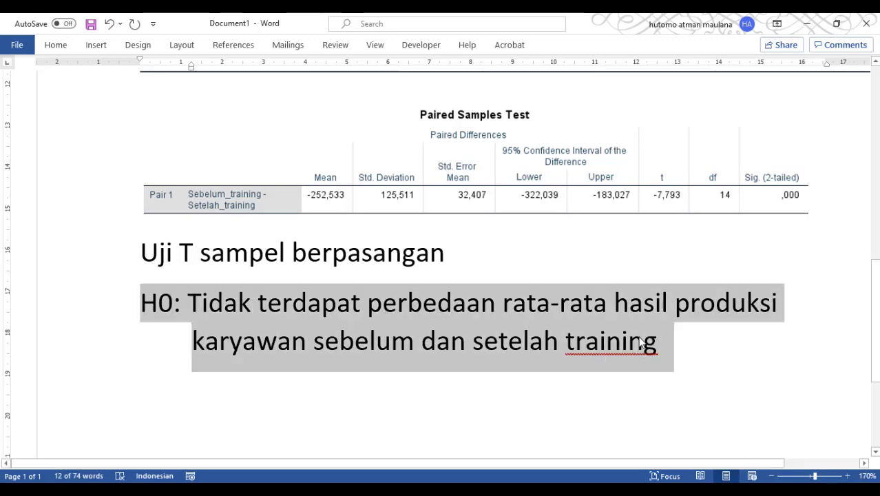
click(665, 344)
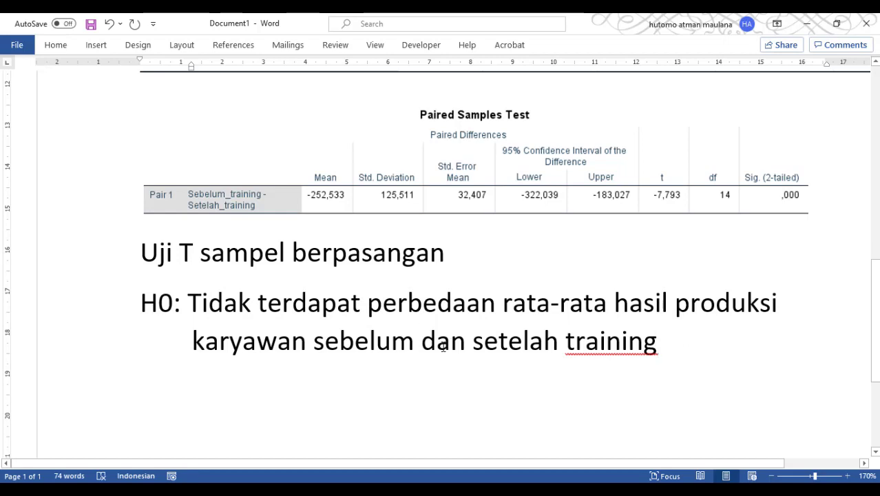
key(Return)
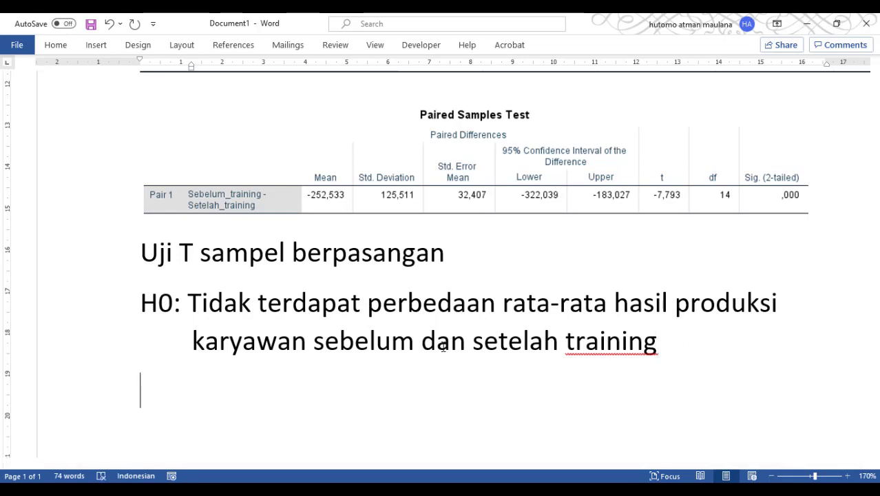
text(H1:)
key(ctrl+v)
click(195, 391)
key(BackSpace)
text(T)
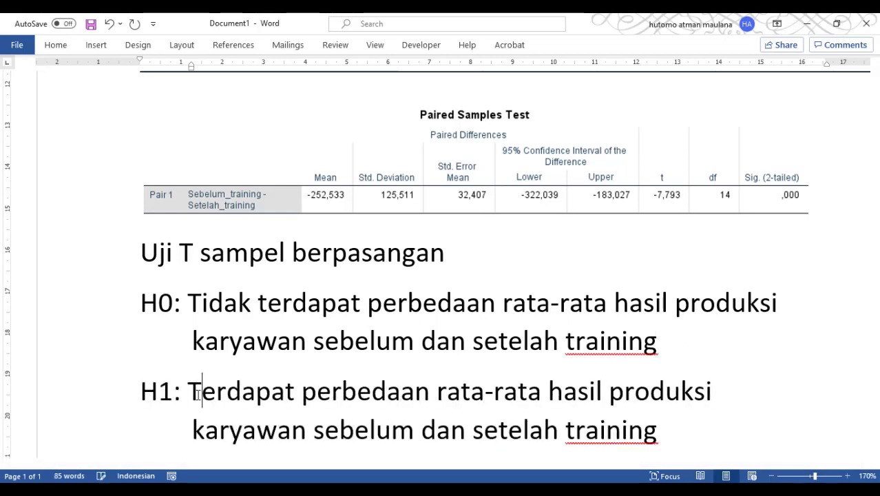
- Start a new line "H0:" below the H1 hypothesis and insert an empty equation after it
scroll(371, 379, down, 2)
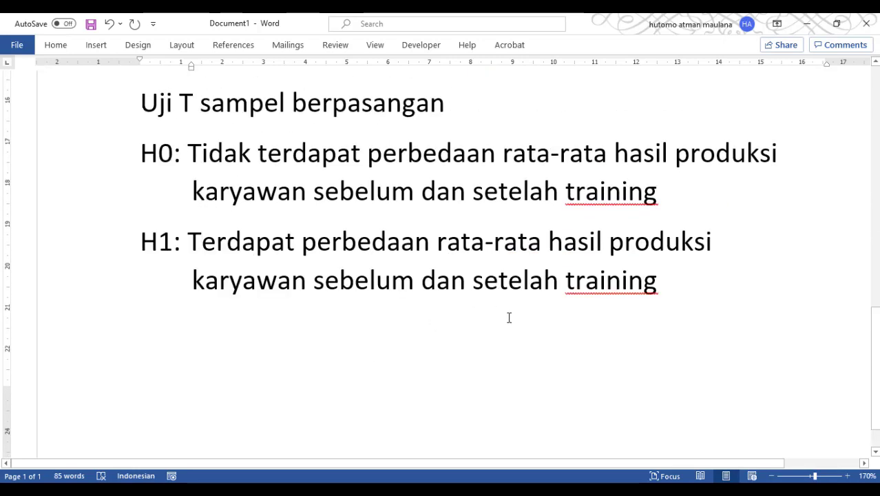
key(Return)
text(H)
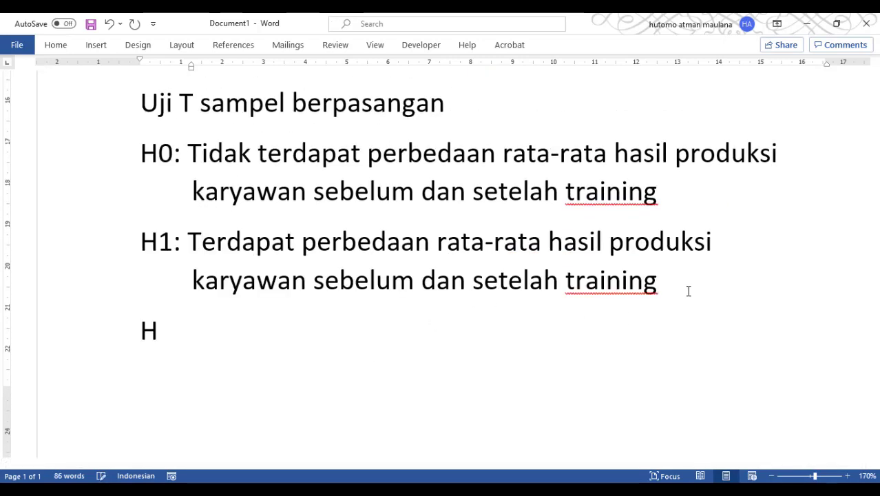
text(o)
key(BackSpace)
text(0:)
click(95, 45)
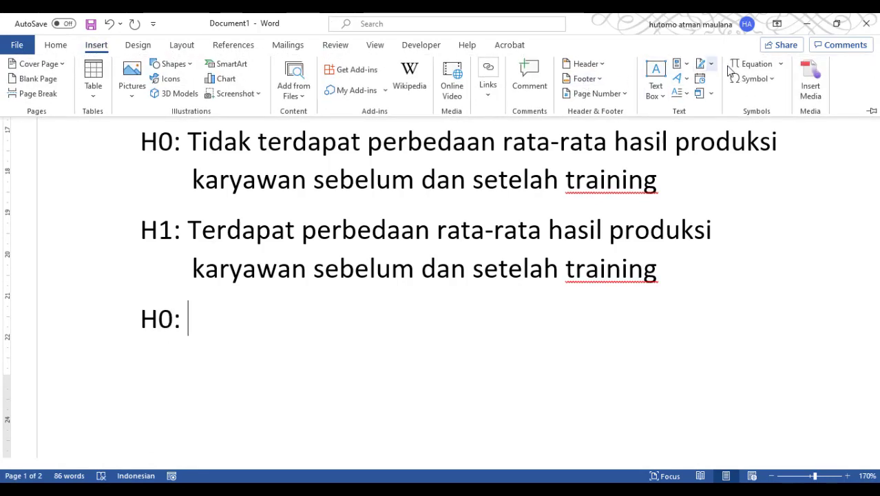
click(751, 63)
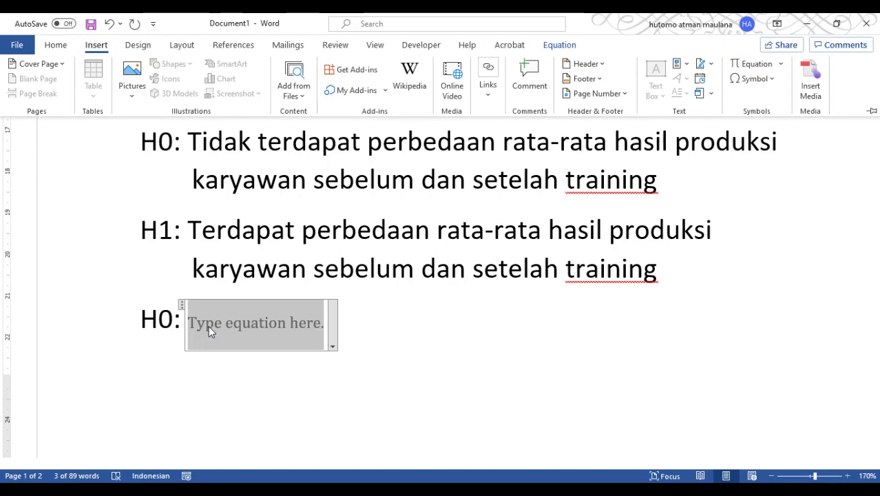
click(559, 45)
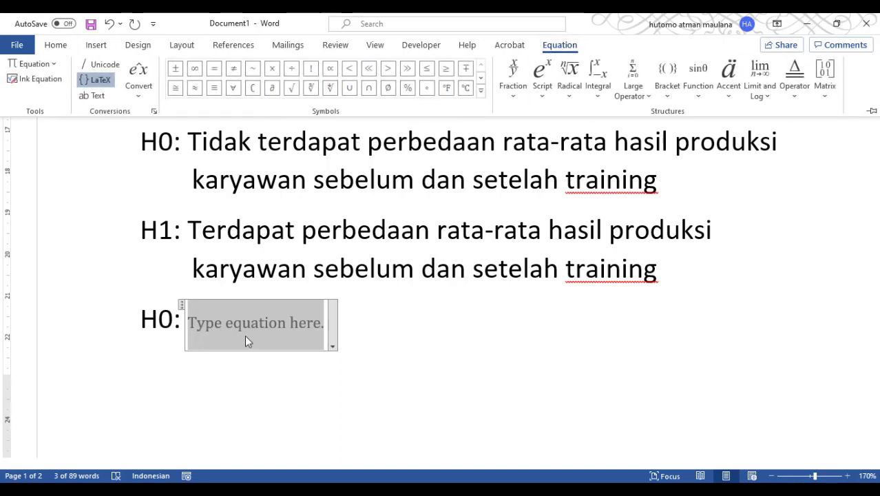
click(234, 321)
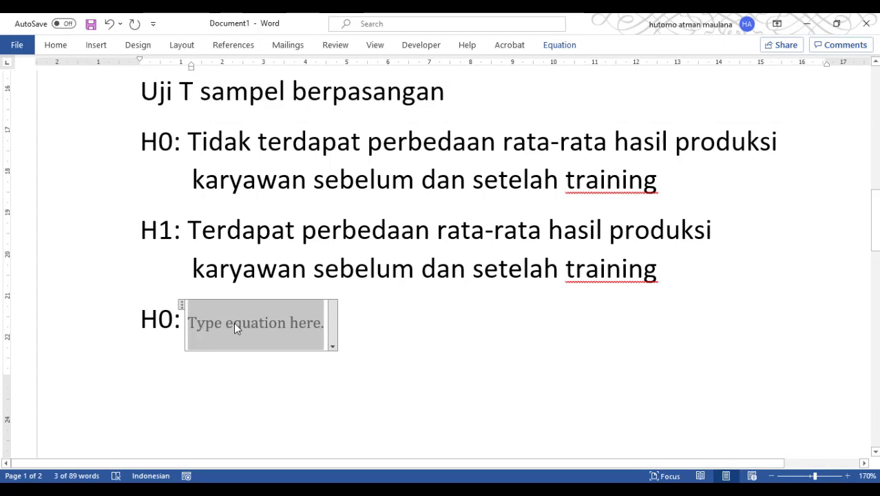
- Fill the H0 equation with the LaTeX expression "\mu_{sebelum} =\mu_{setelah}" and render it as a formatted equation
text(\mu)
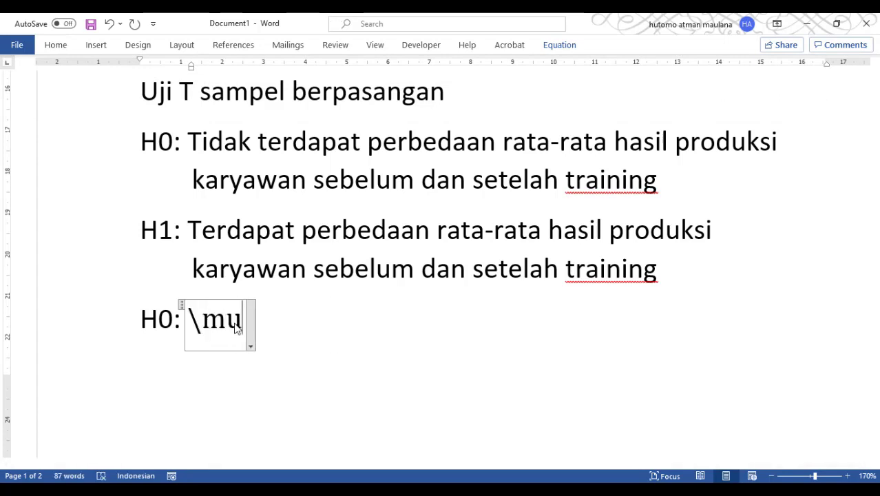
text(_{)
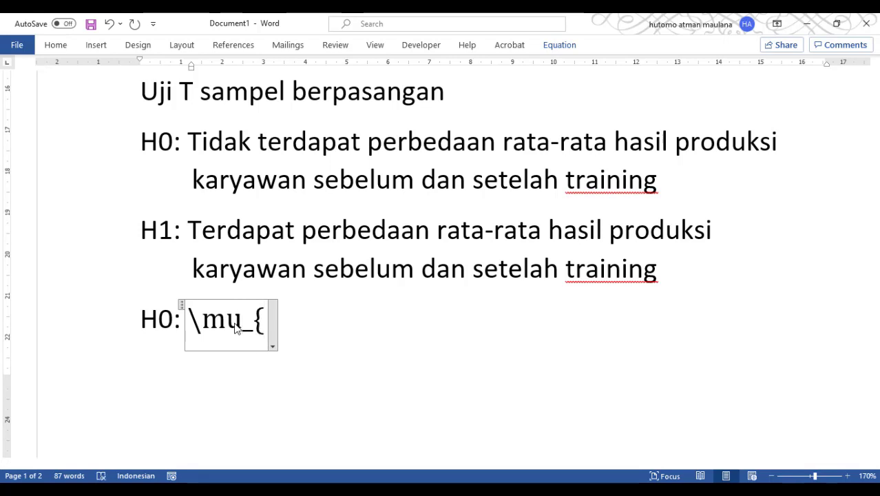
text(sebe)
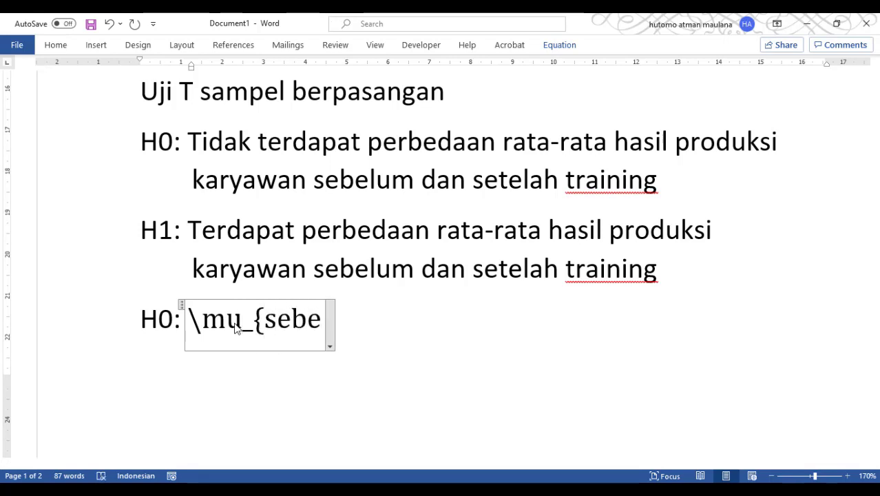
text(lum)
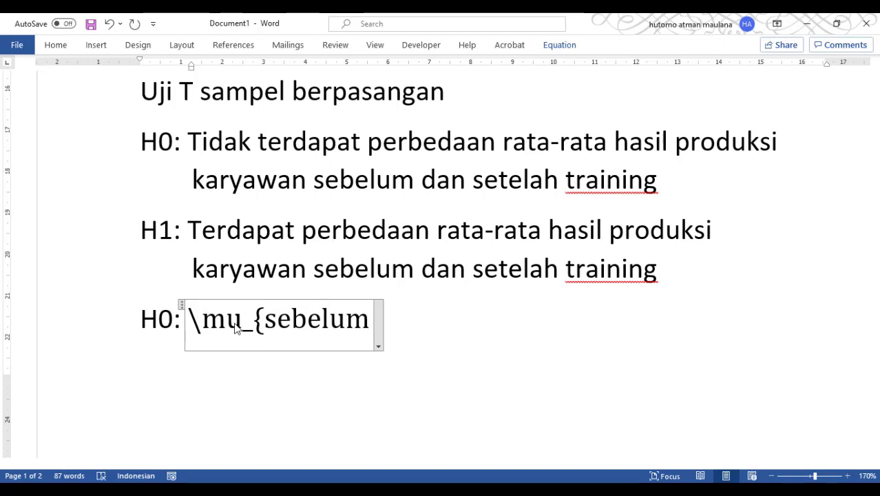
text(})
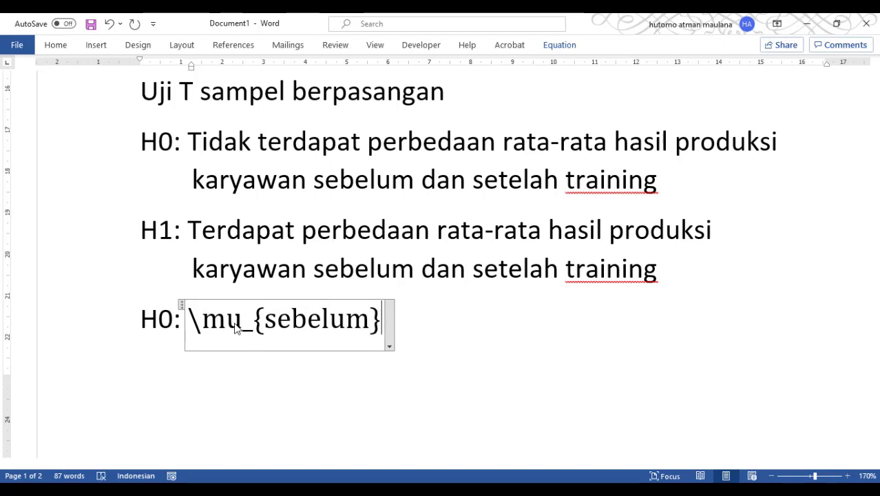
text( =)
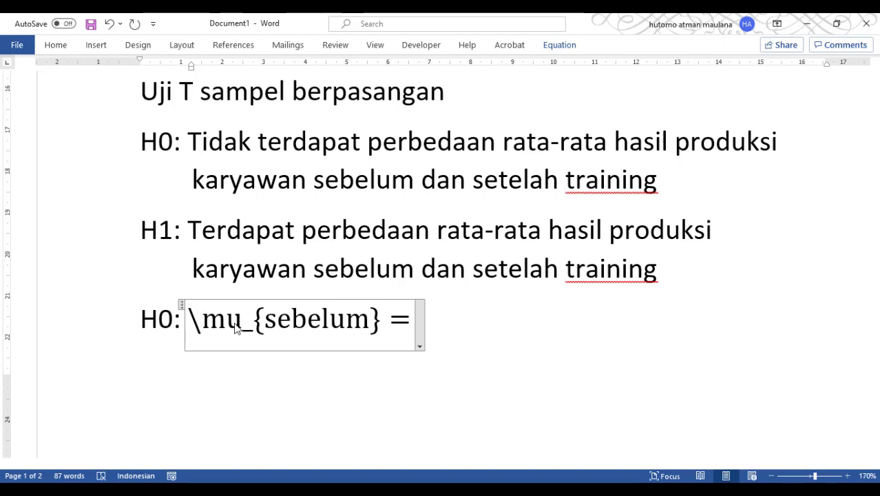
text(\mu)
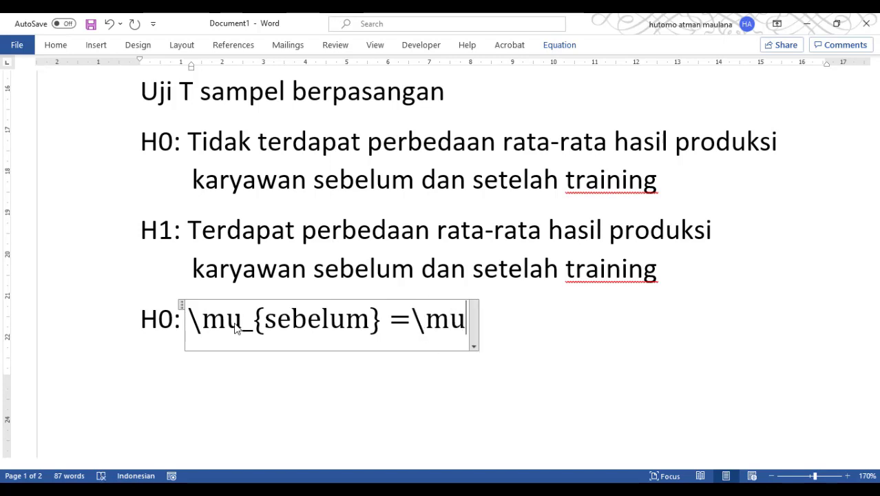
text(_{se)
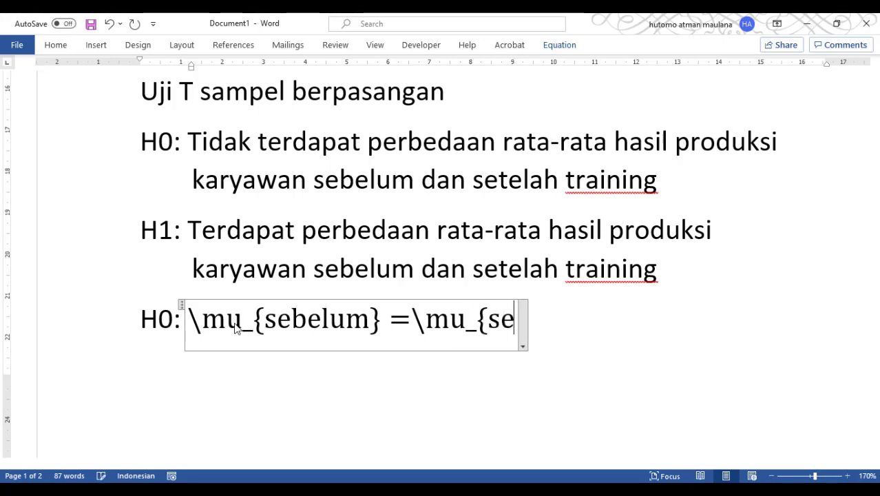
text(telah})
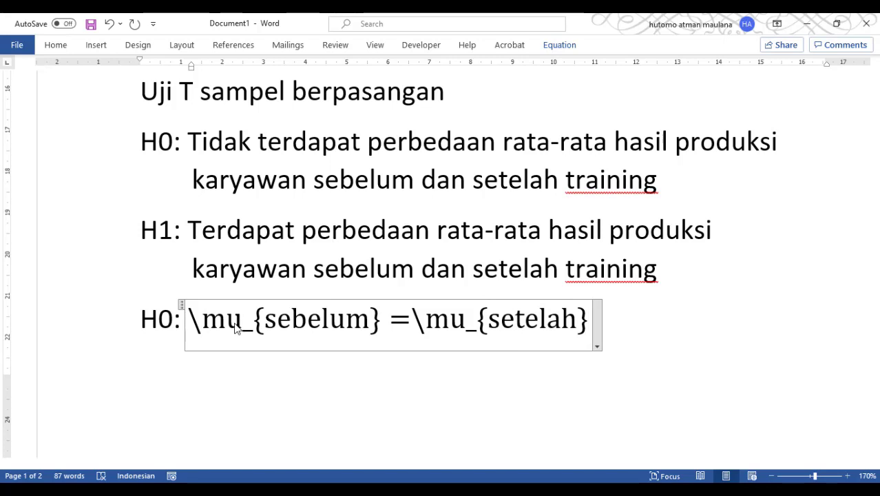
key(Return)
scroll(252, 191, up, 2)
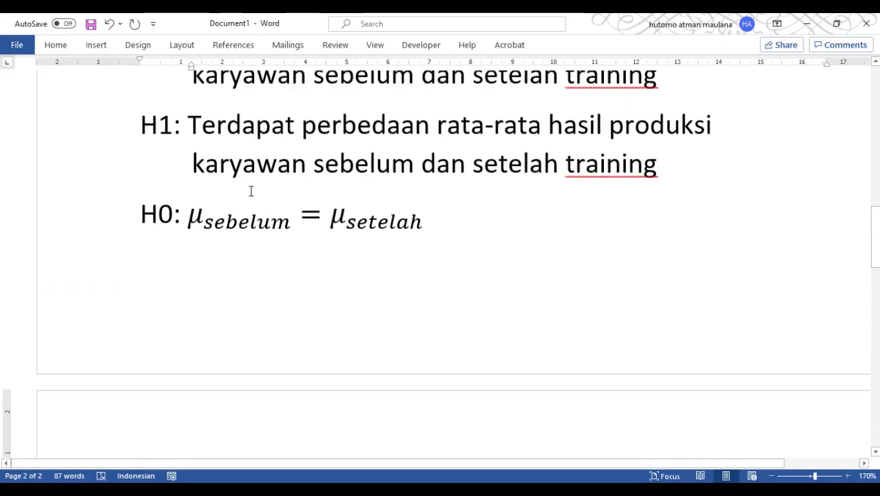